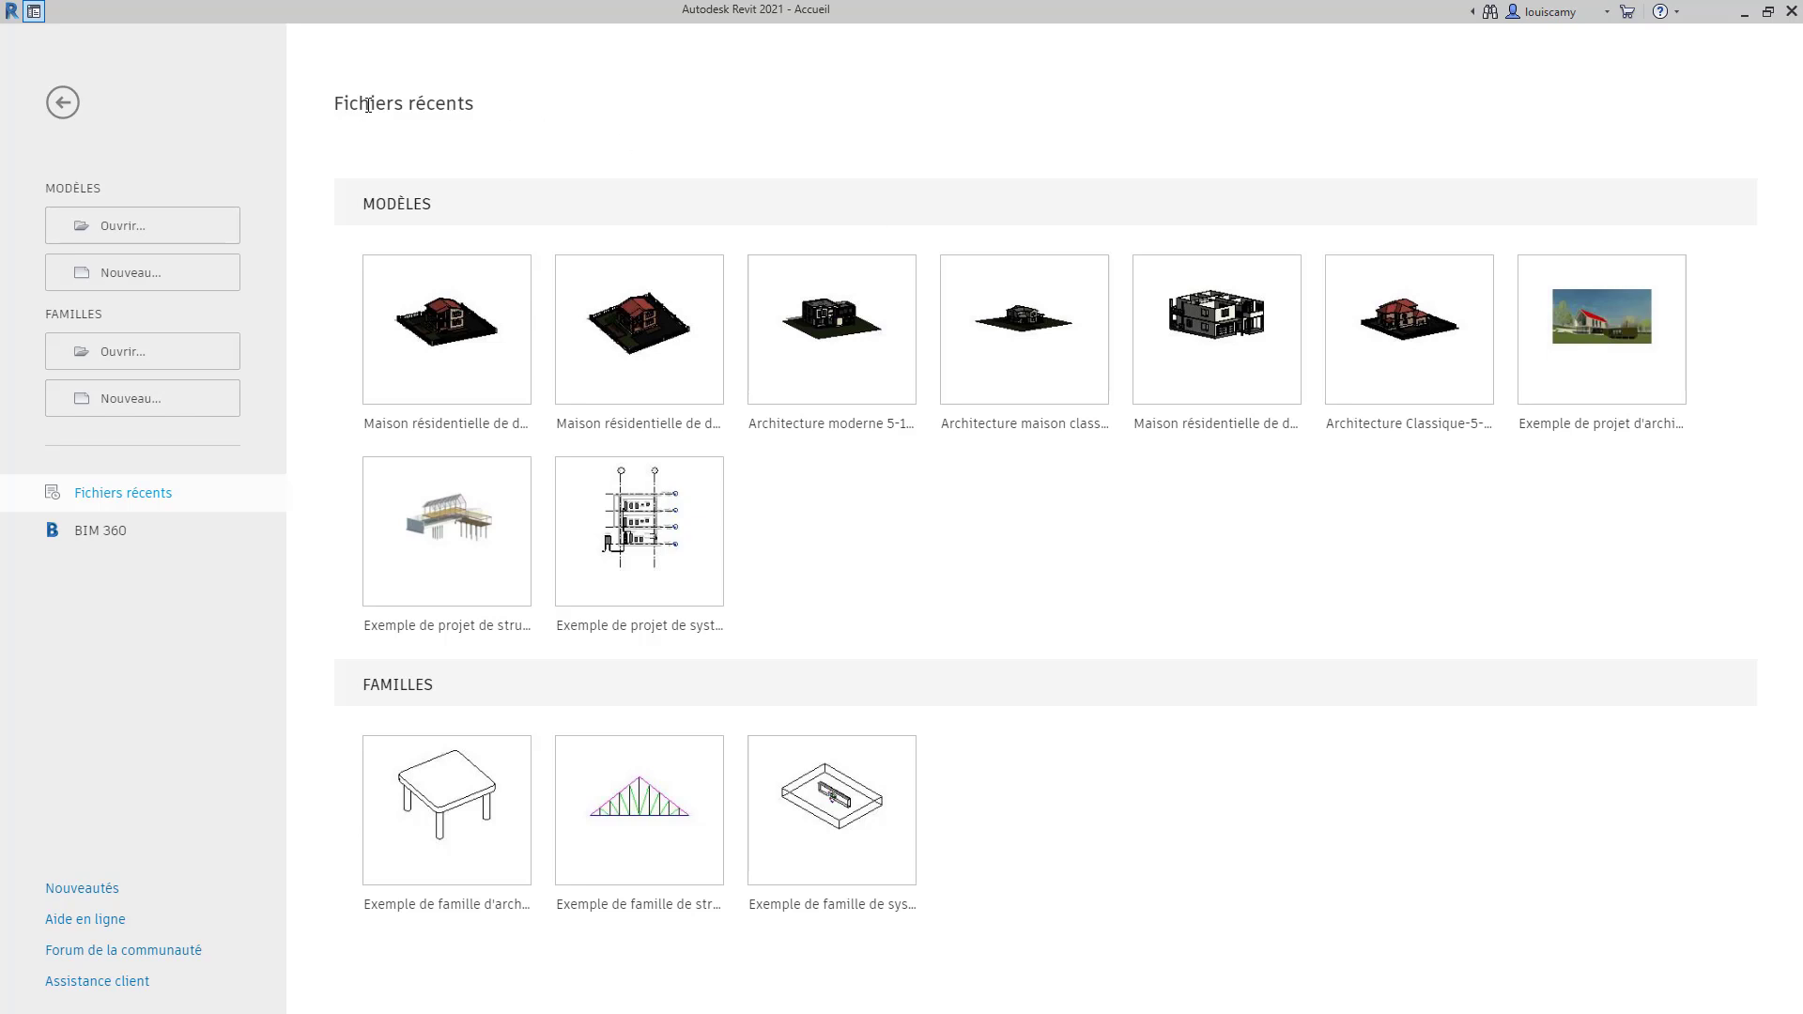
drag(343, 104, 948, 526)
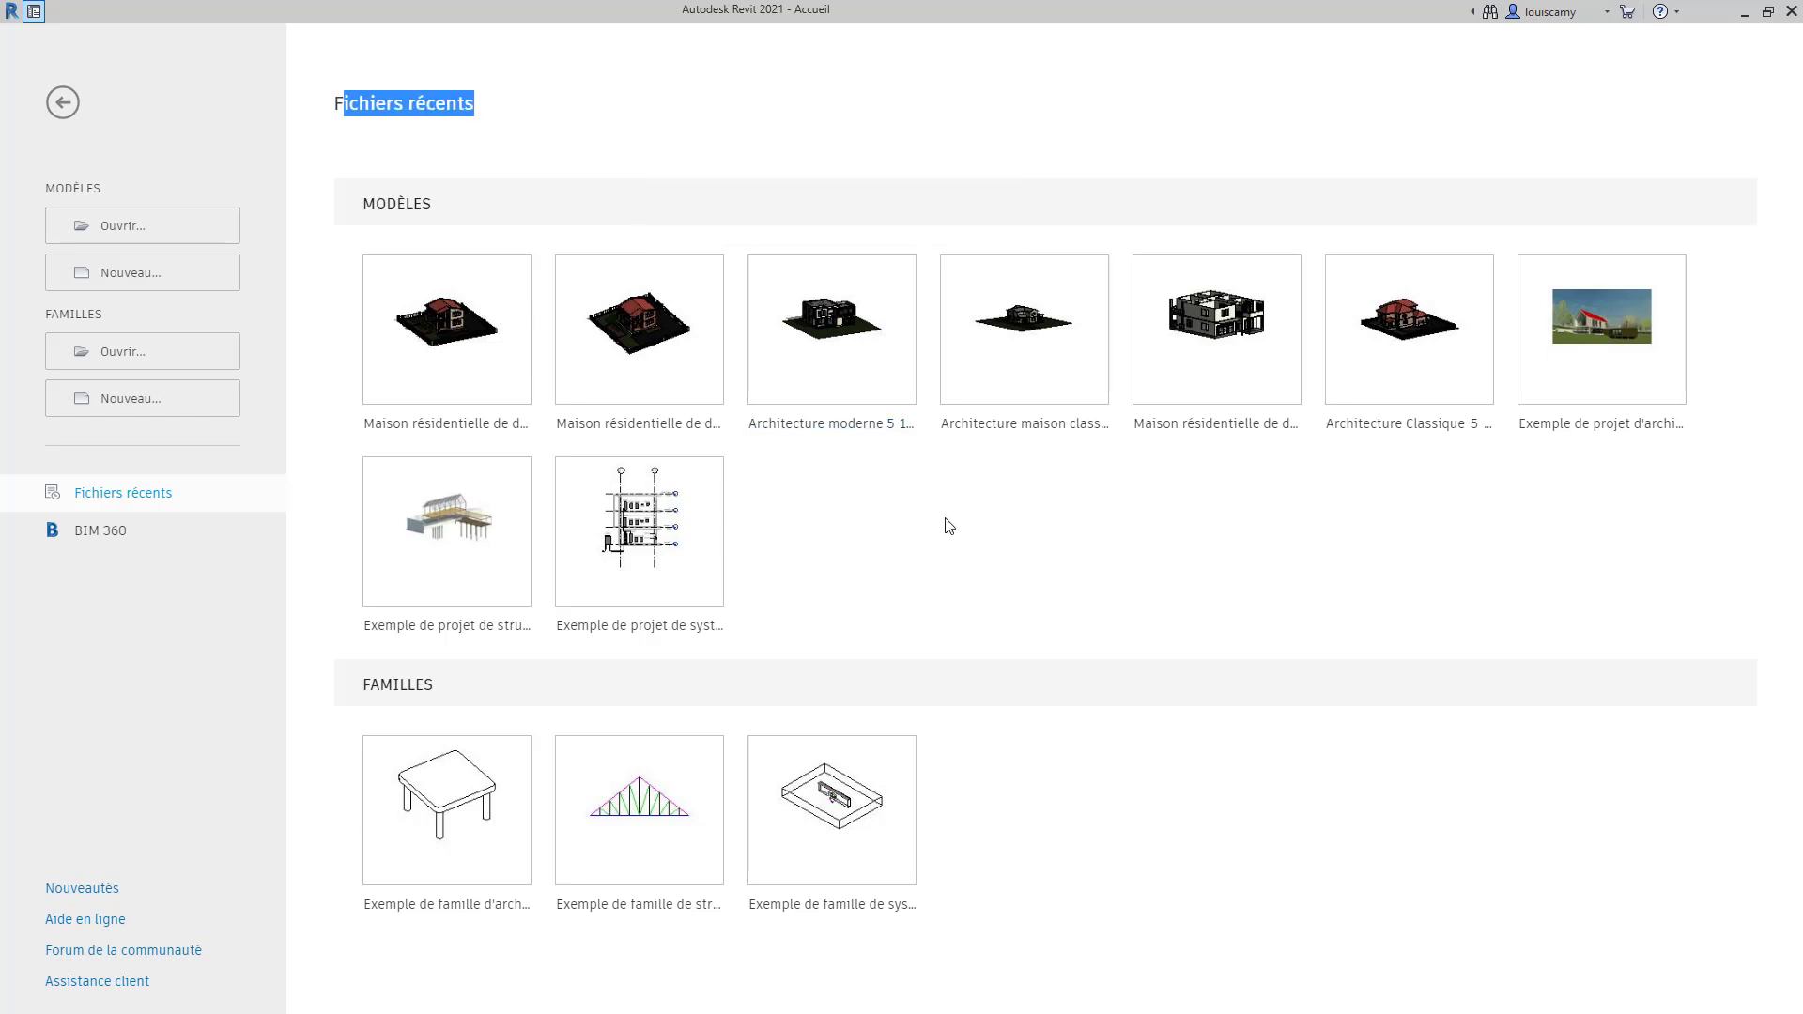
click(979, 528)
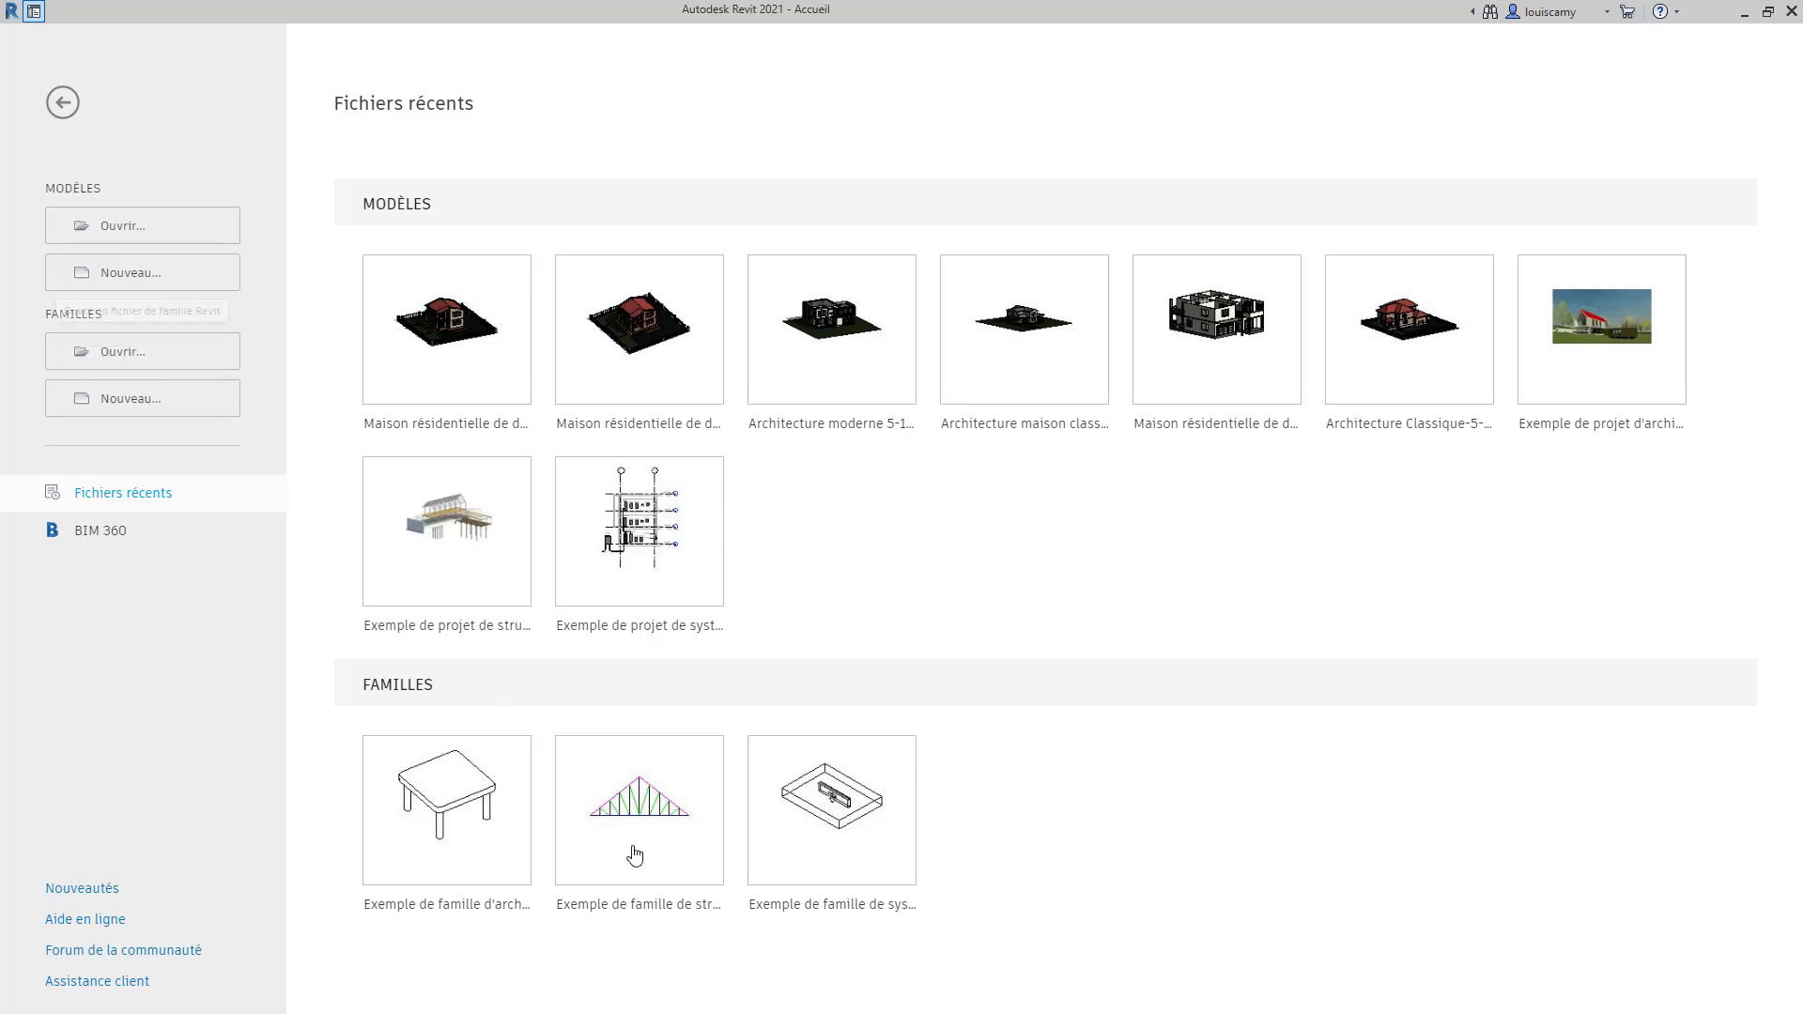
Look through the family file browser and the new-family templates, previewing Famille RPC Métrique and Gabarit de forme d'armature-FRA.
click(110, 354)
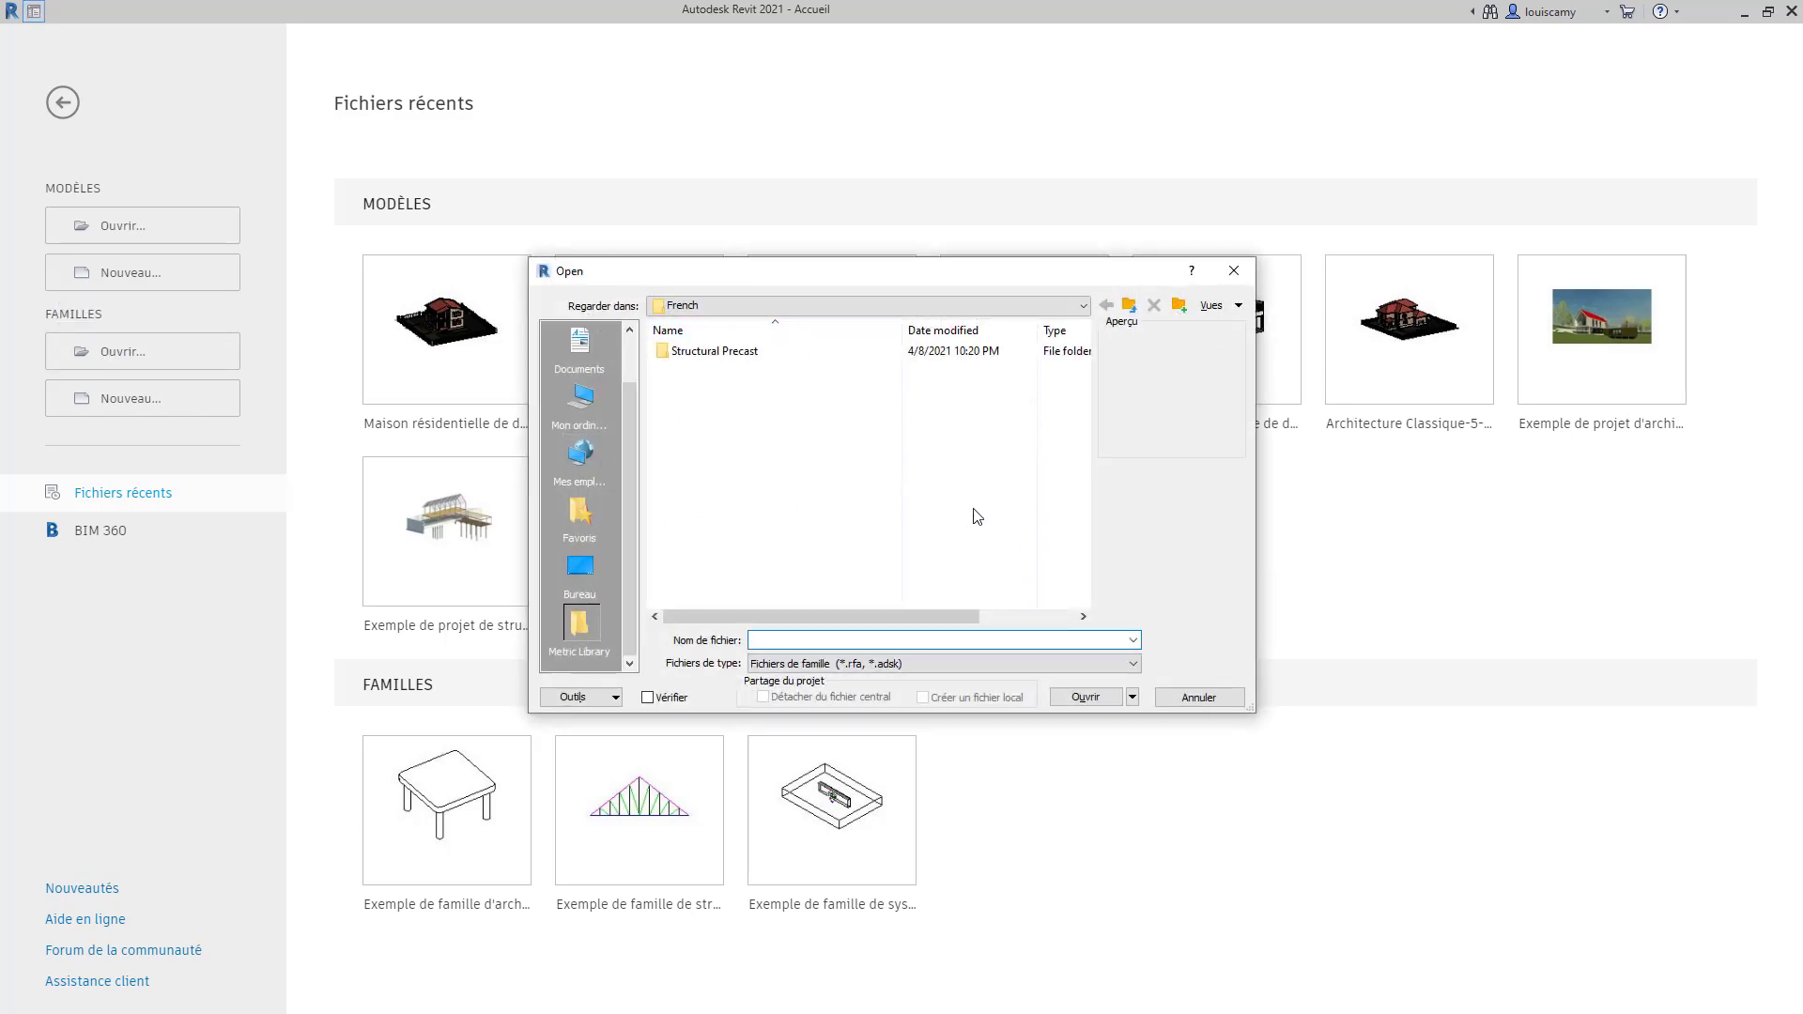
click(1233, 269)
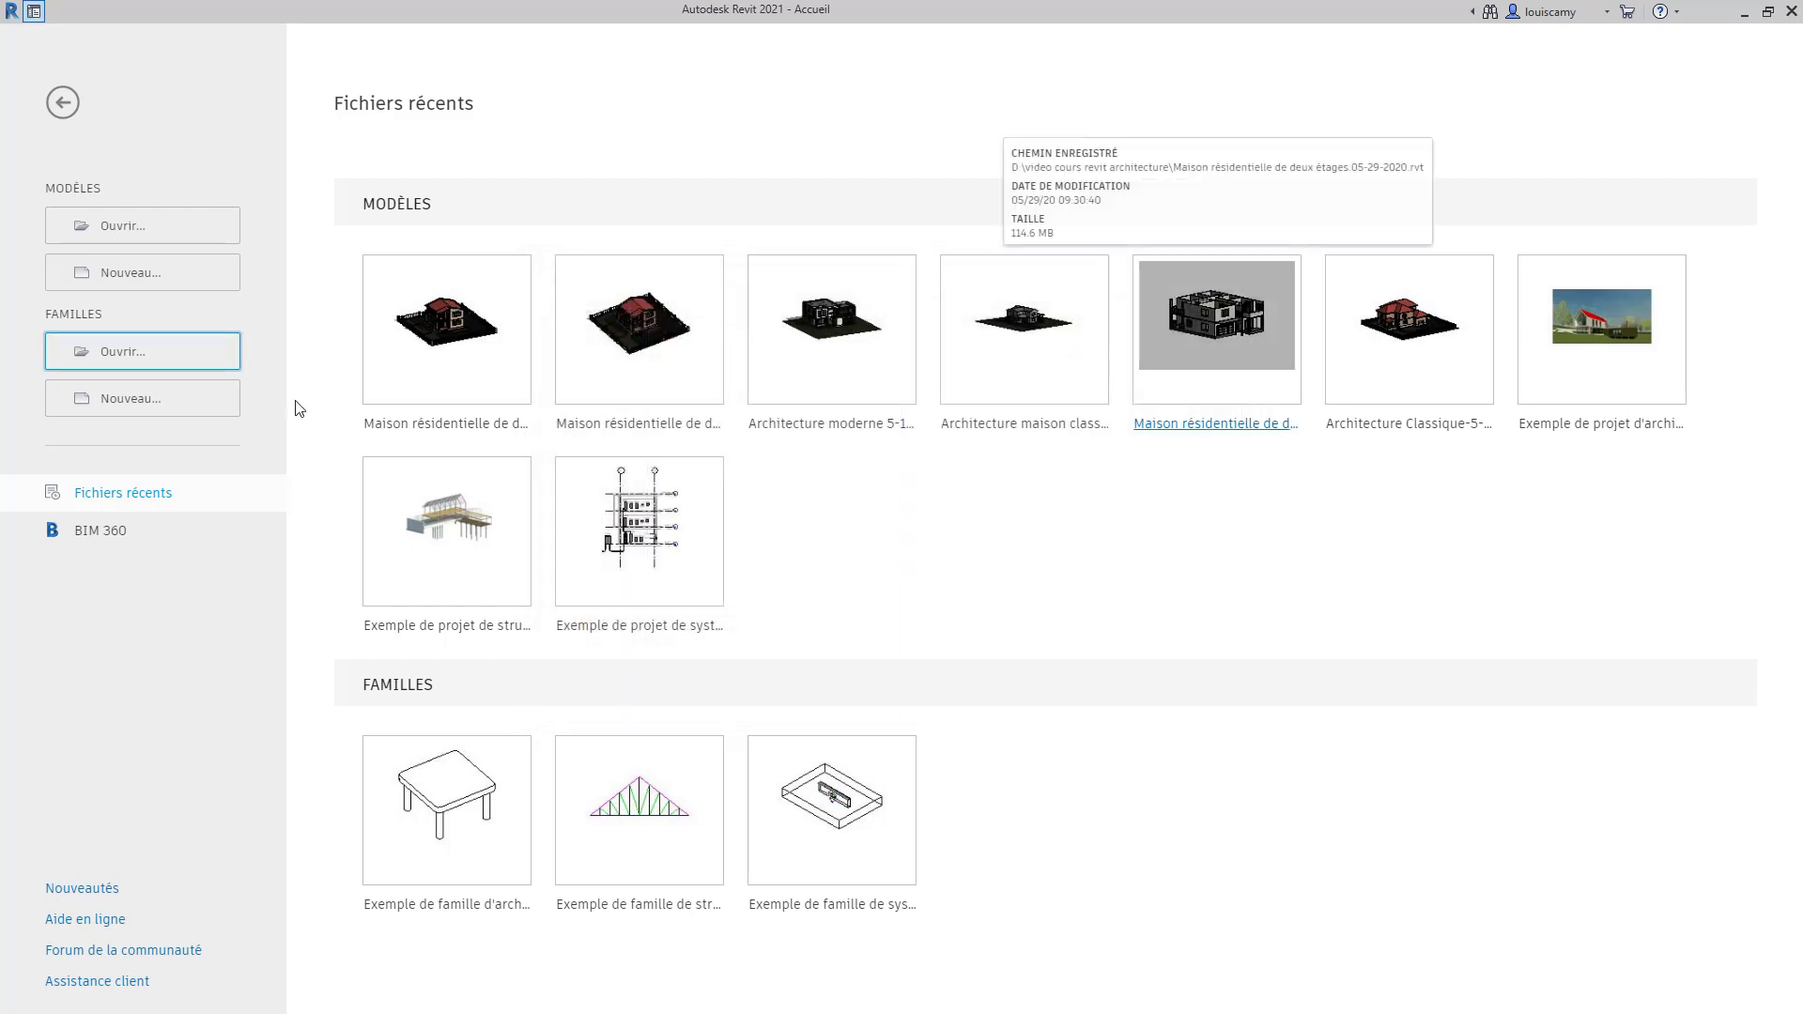
click(149, 400)
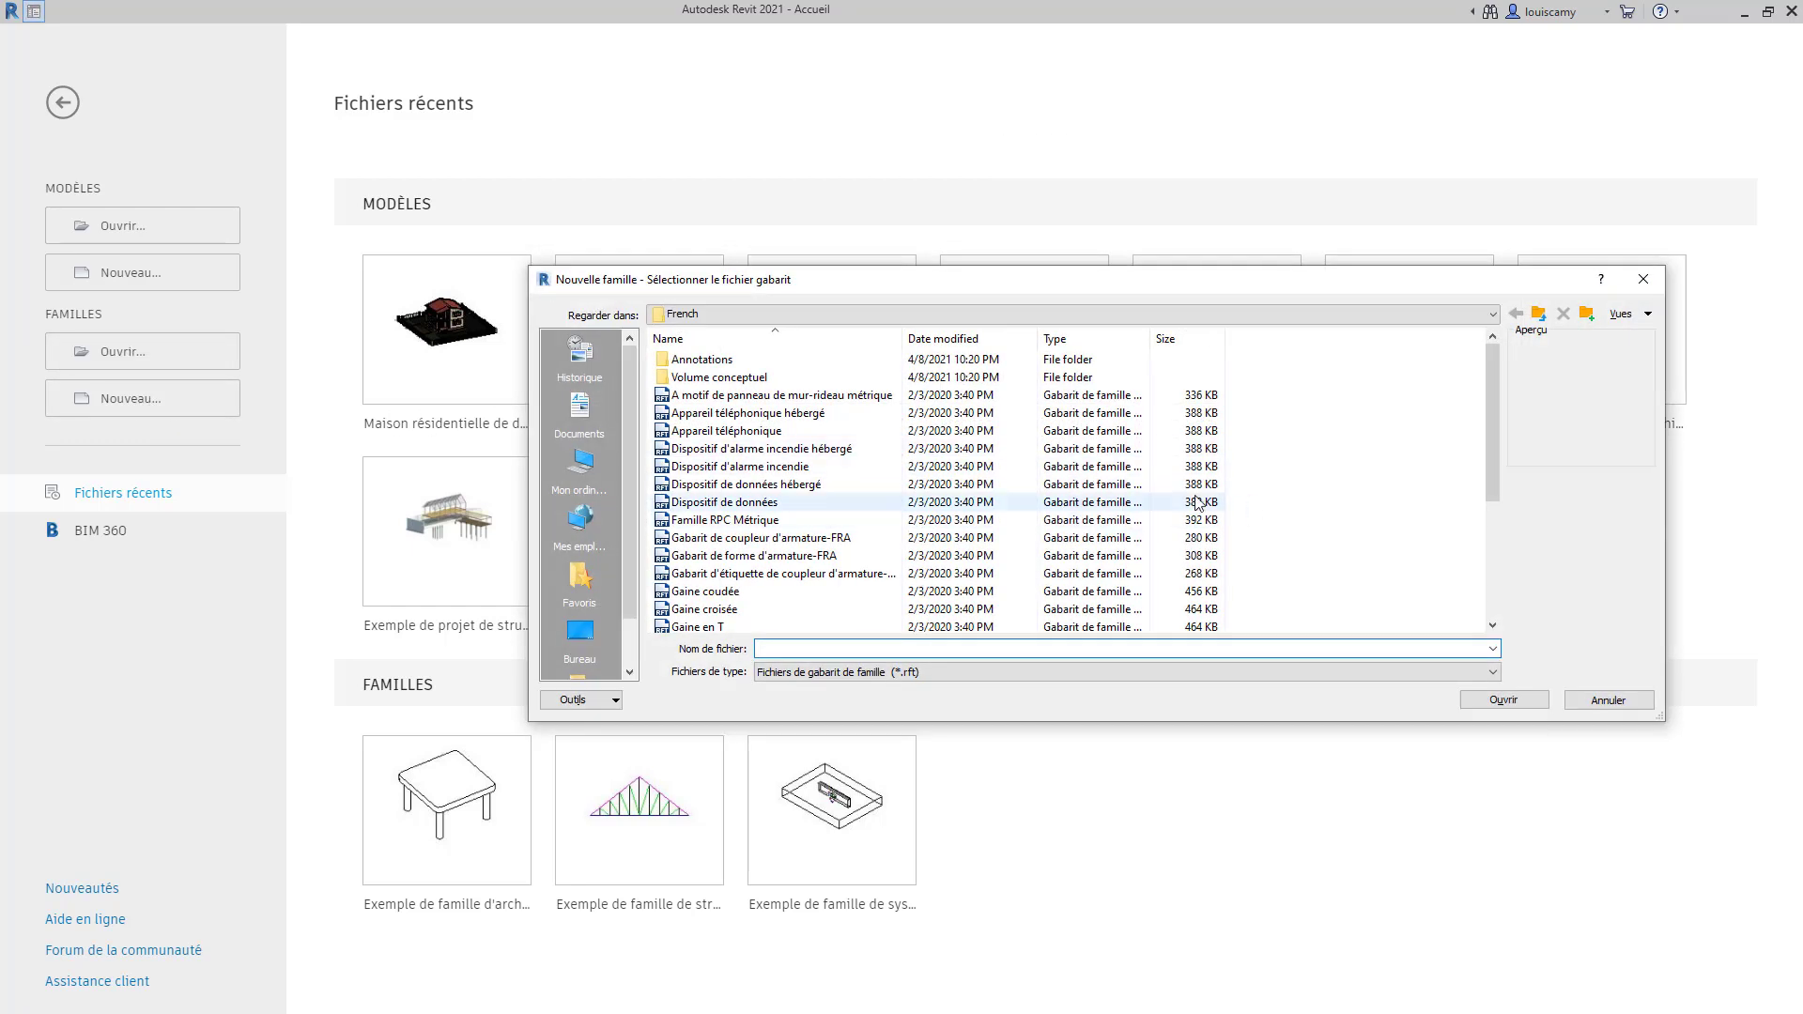
scroll(1253, 521, down, 4)
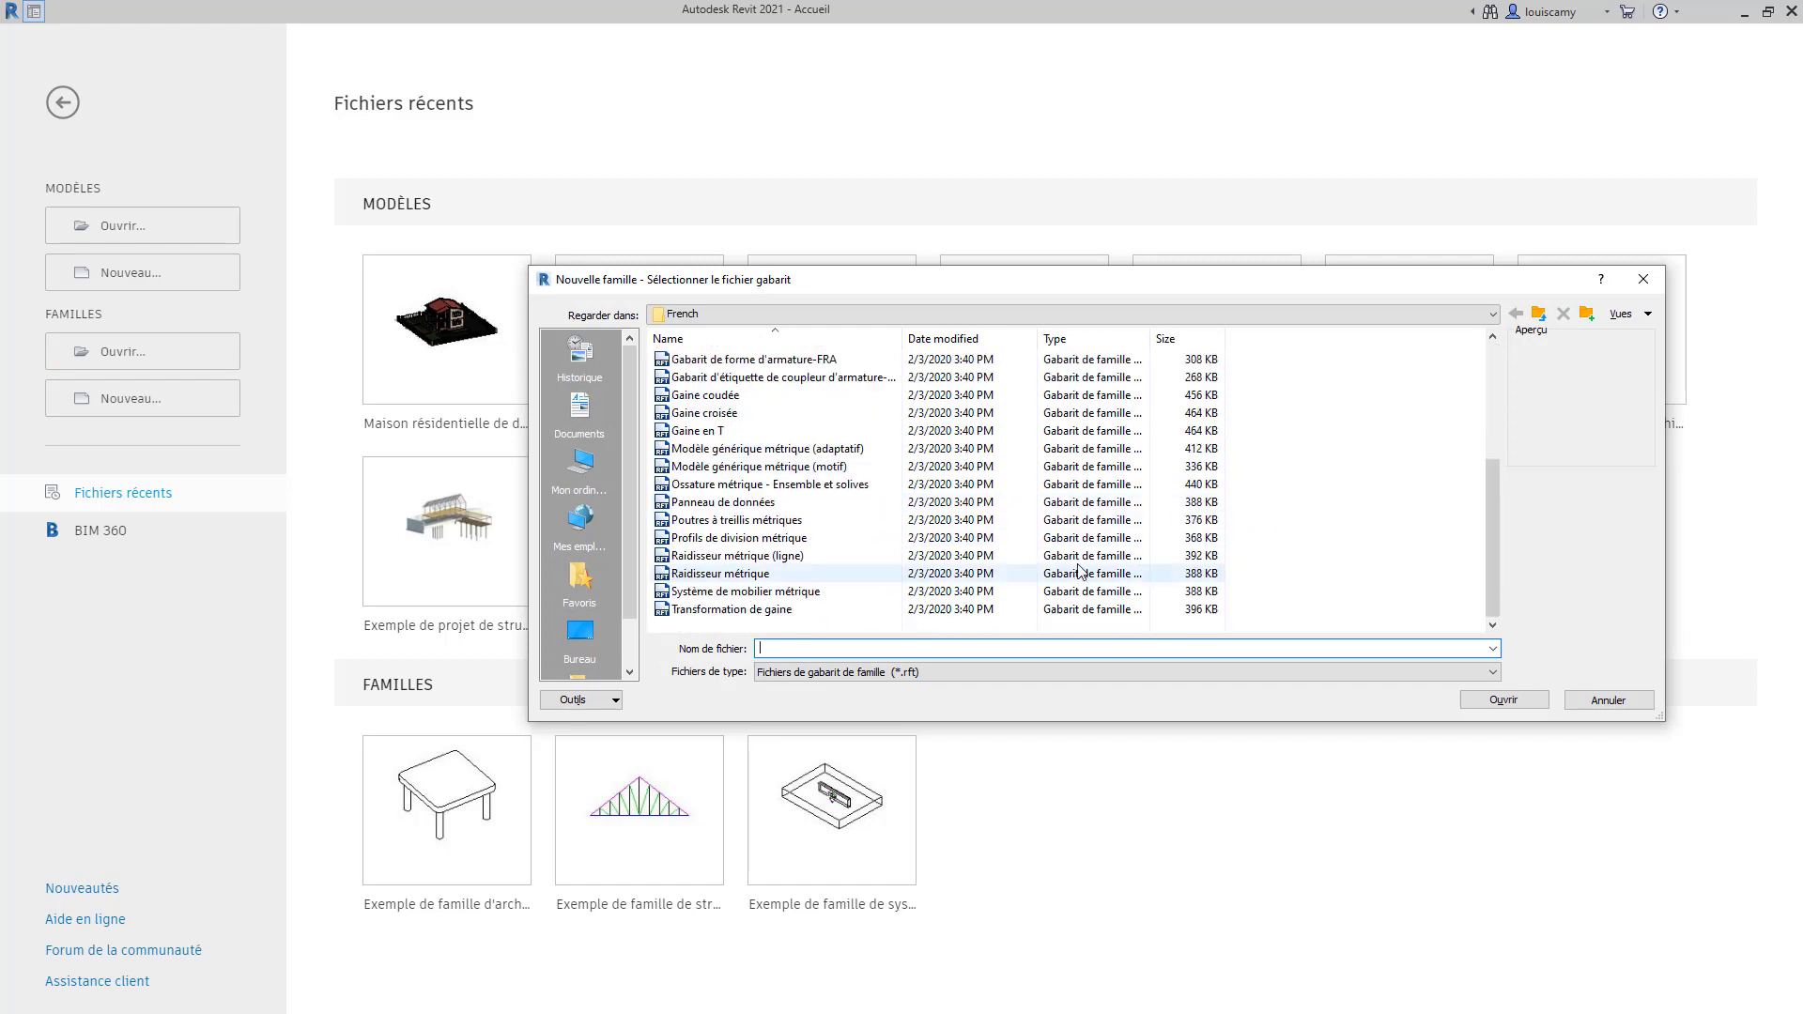
scroll(891, 561, up, 4)
click(748, 521)
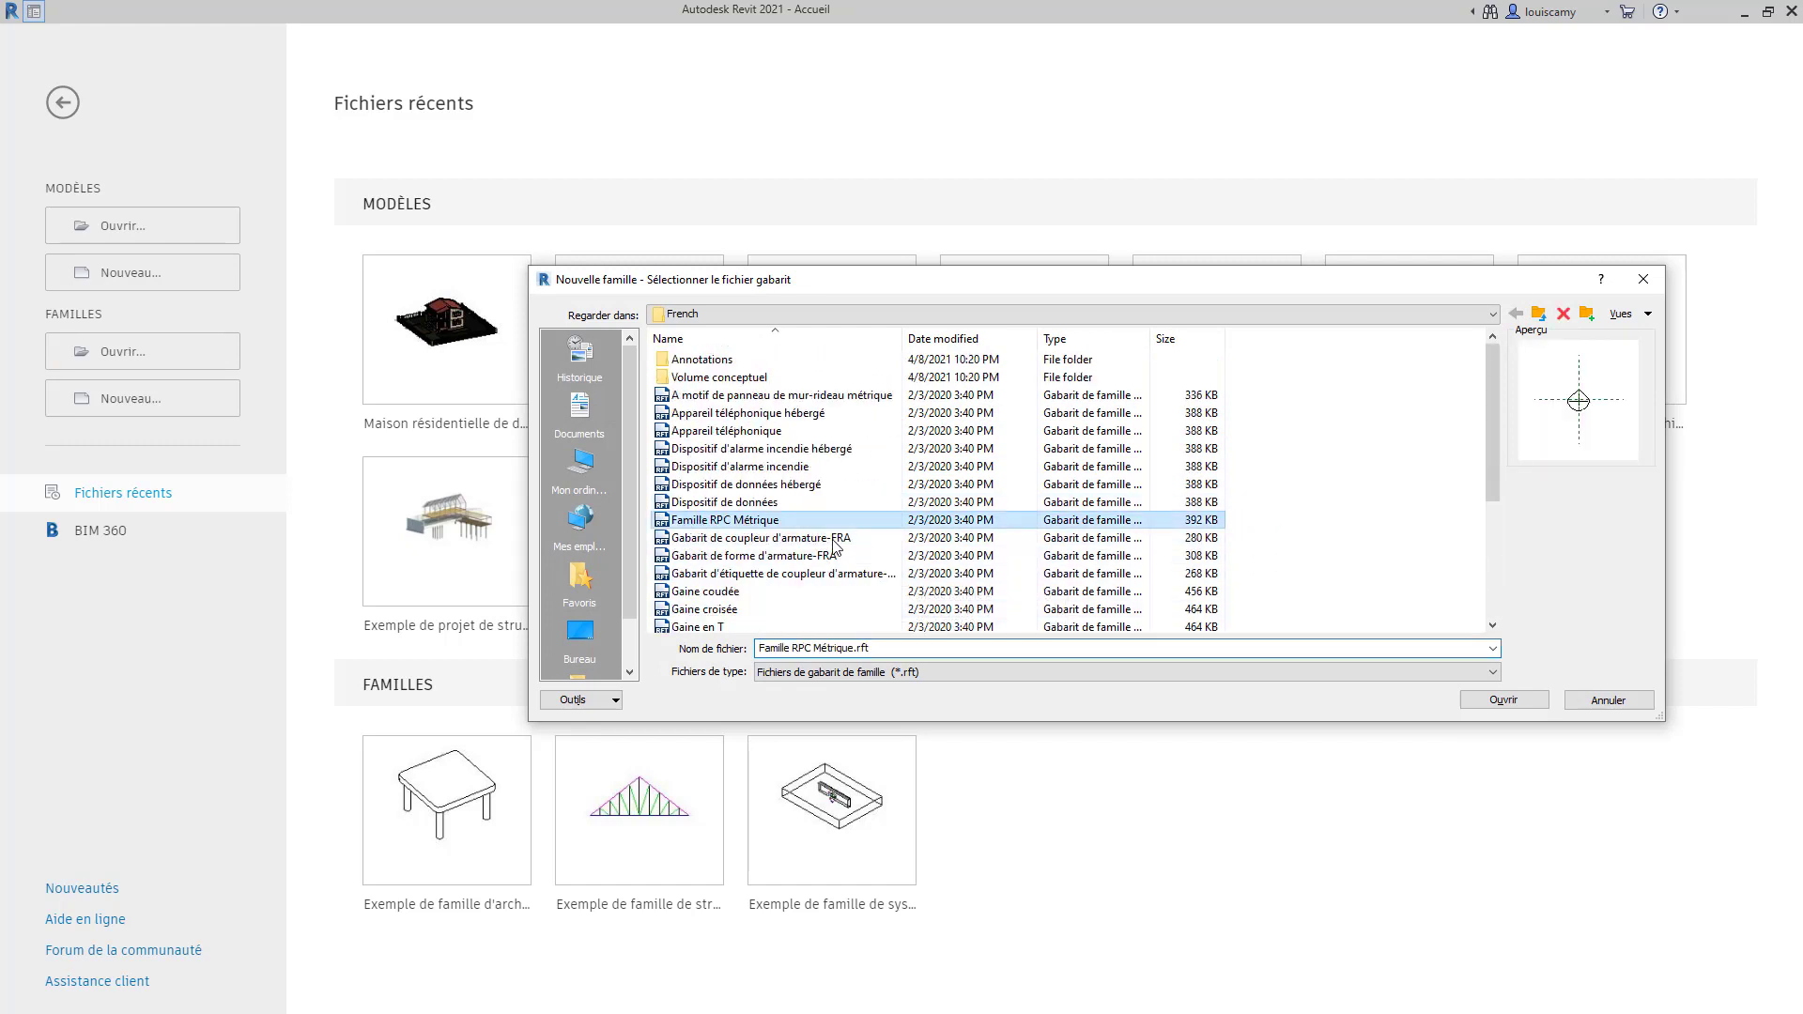
click(850, 554)
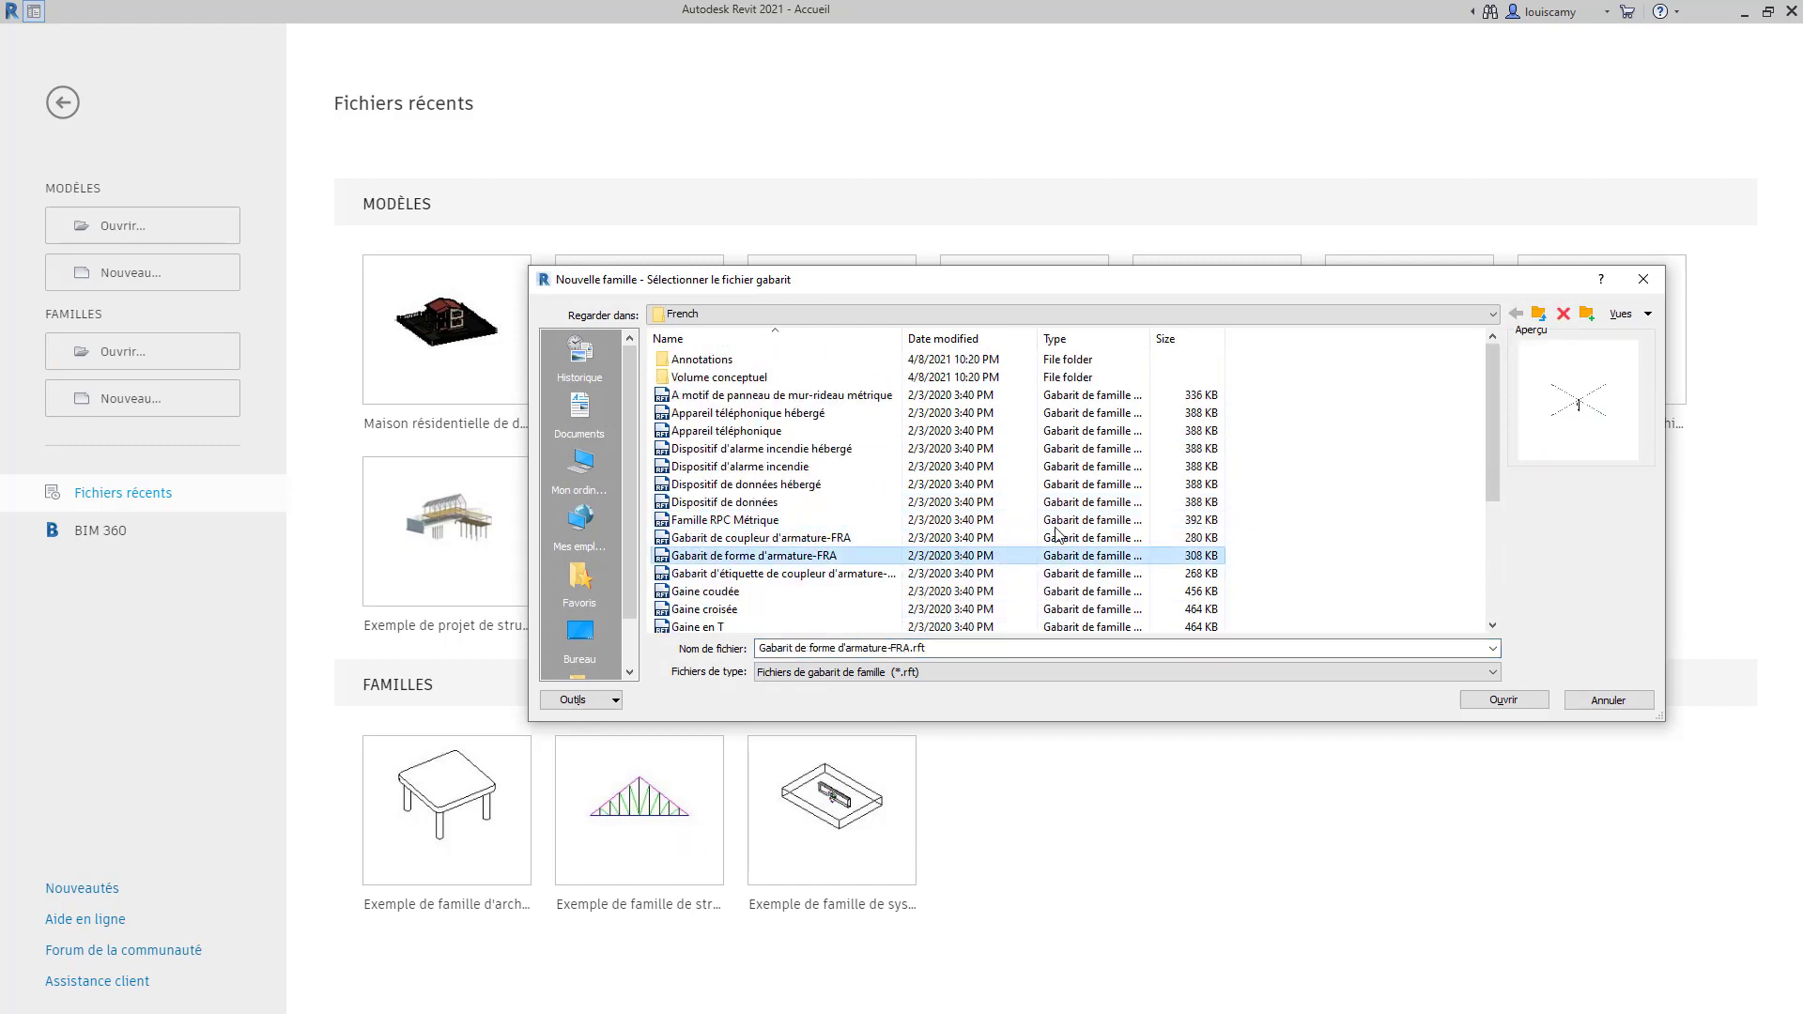
click(1642, 279)
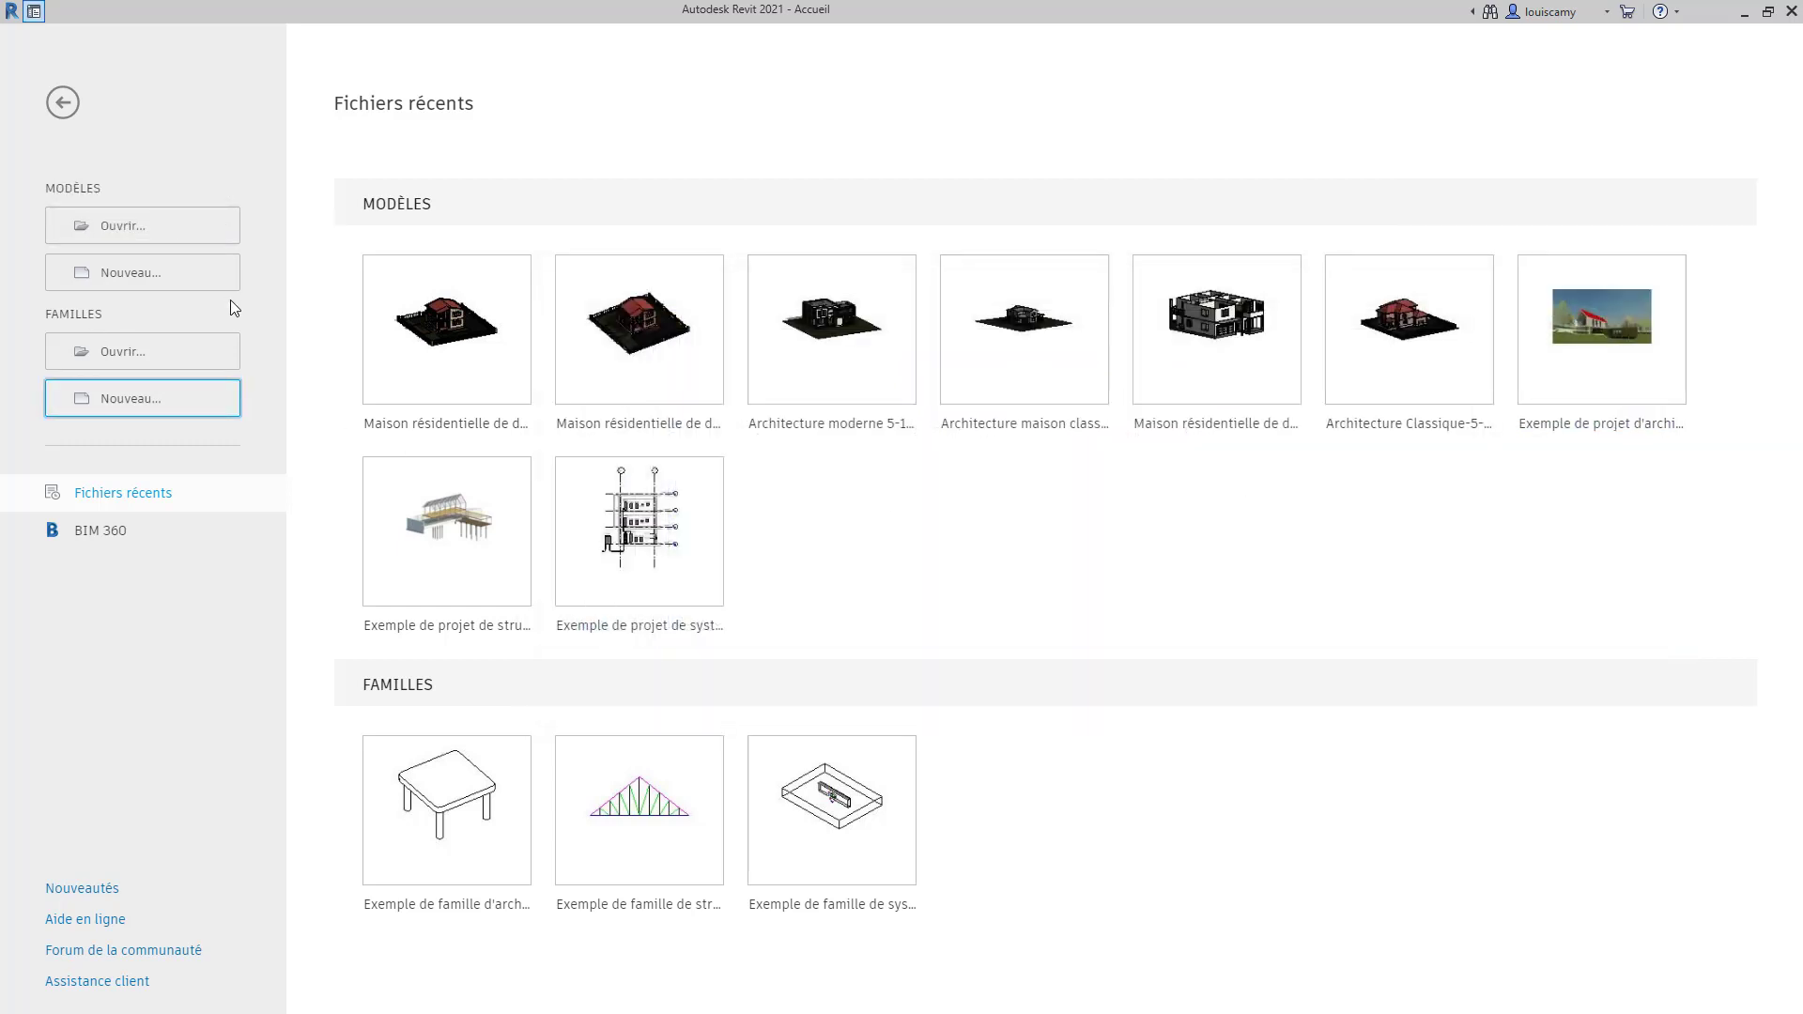
View the file browser for opening existing models and leave it without opening anything.
click(137, 239)
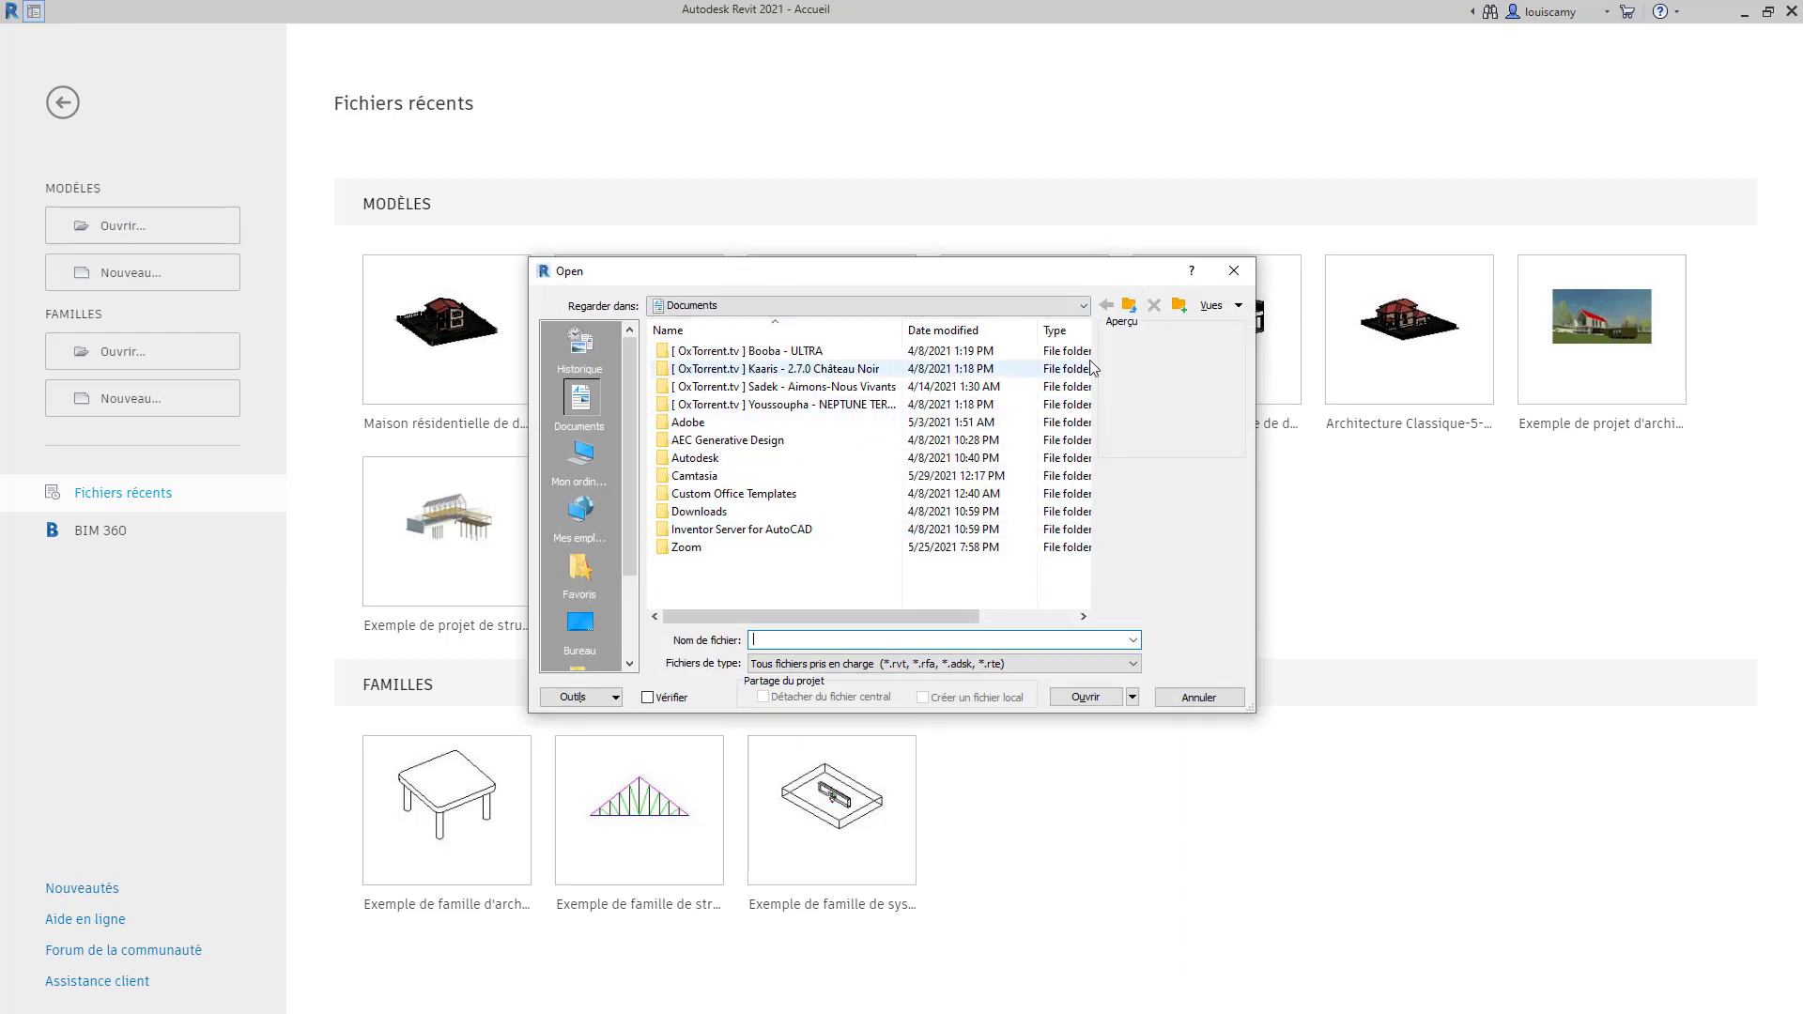
click(1233, 270)
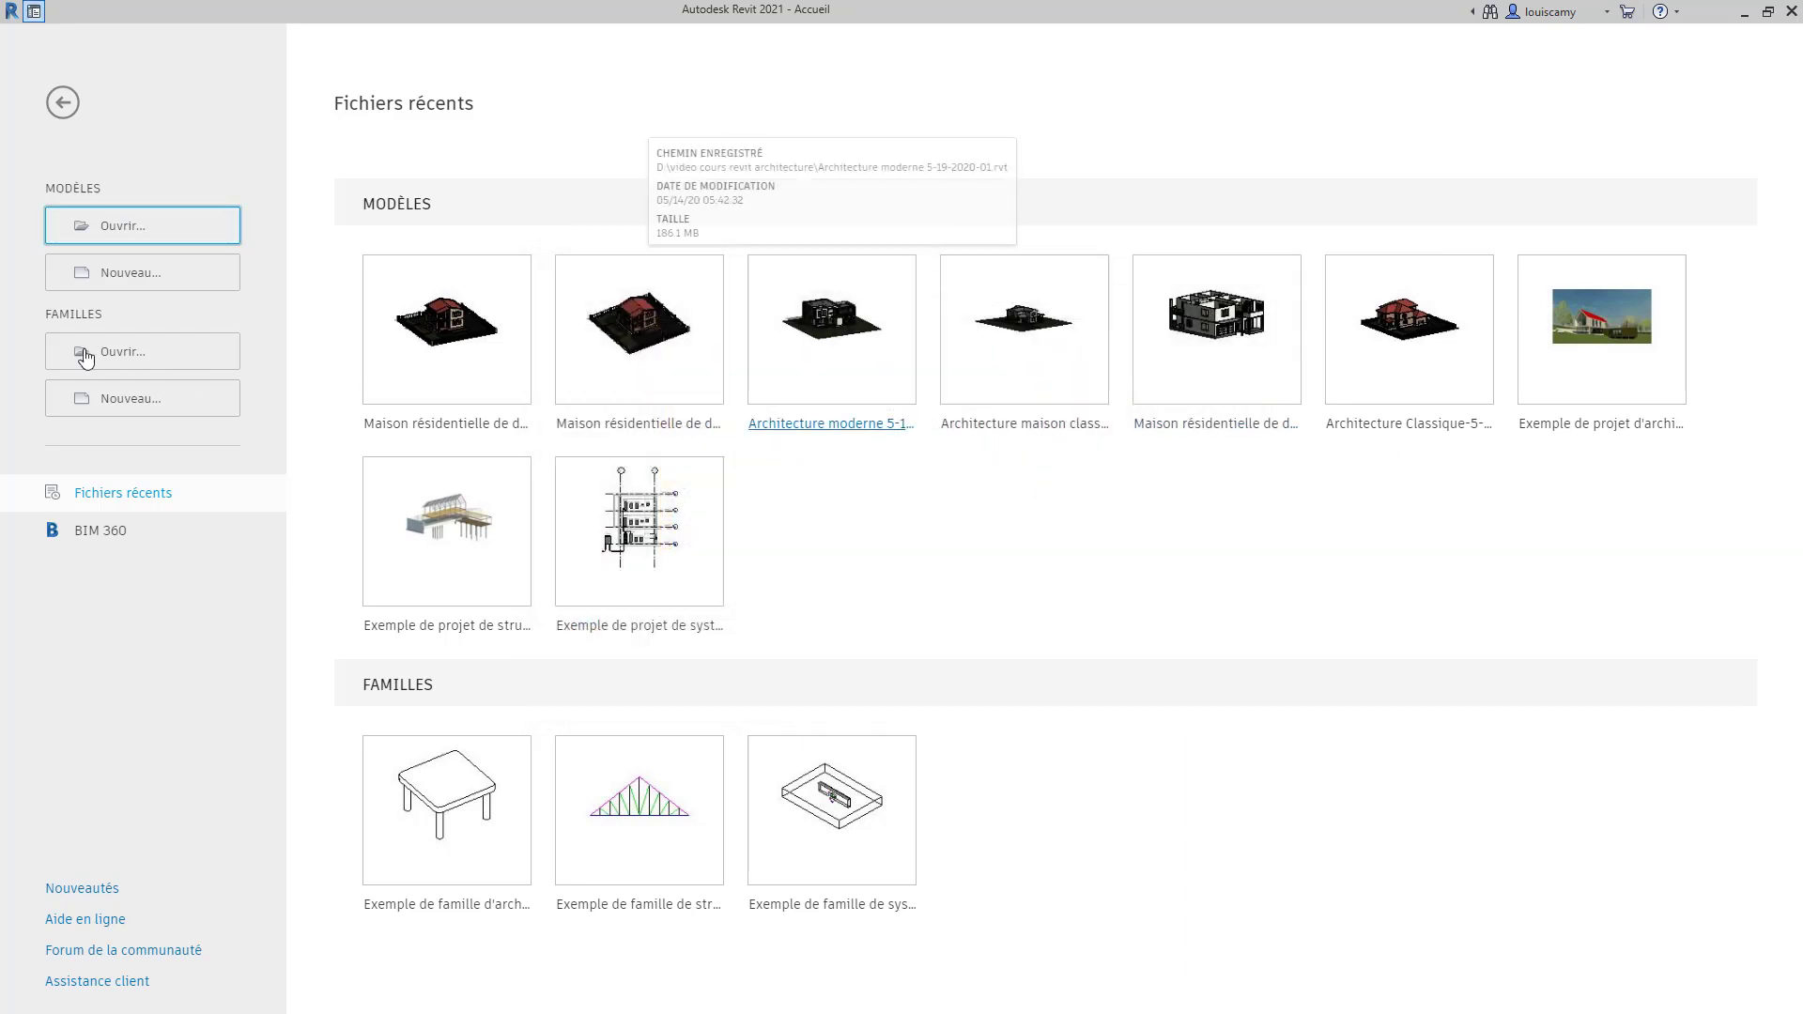
Start a new project and choose Gabarit architectural as its template file.
click(137, 281)
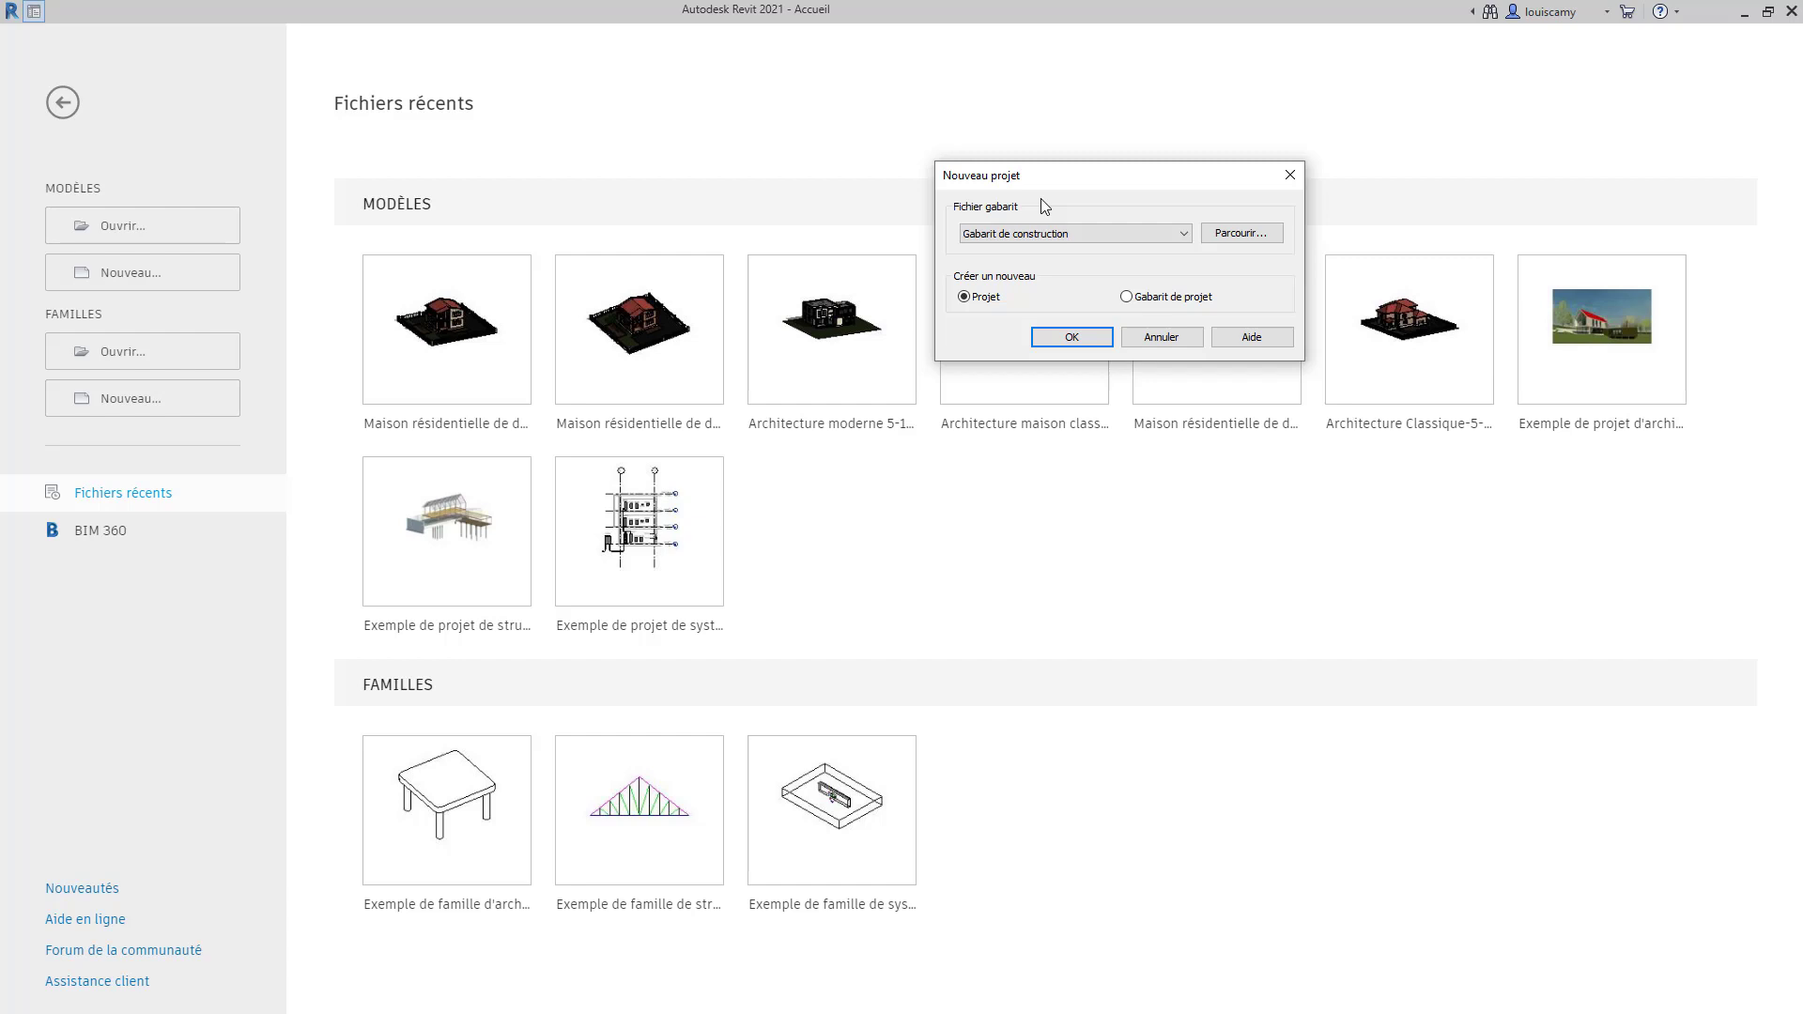
click(1105, 234)
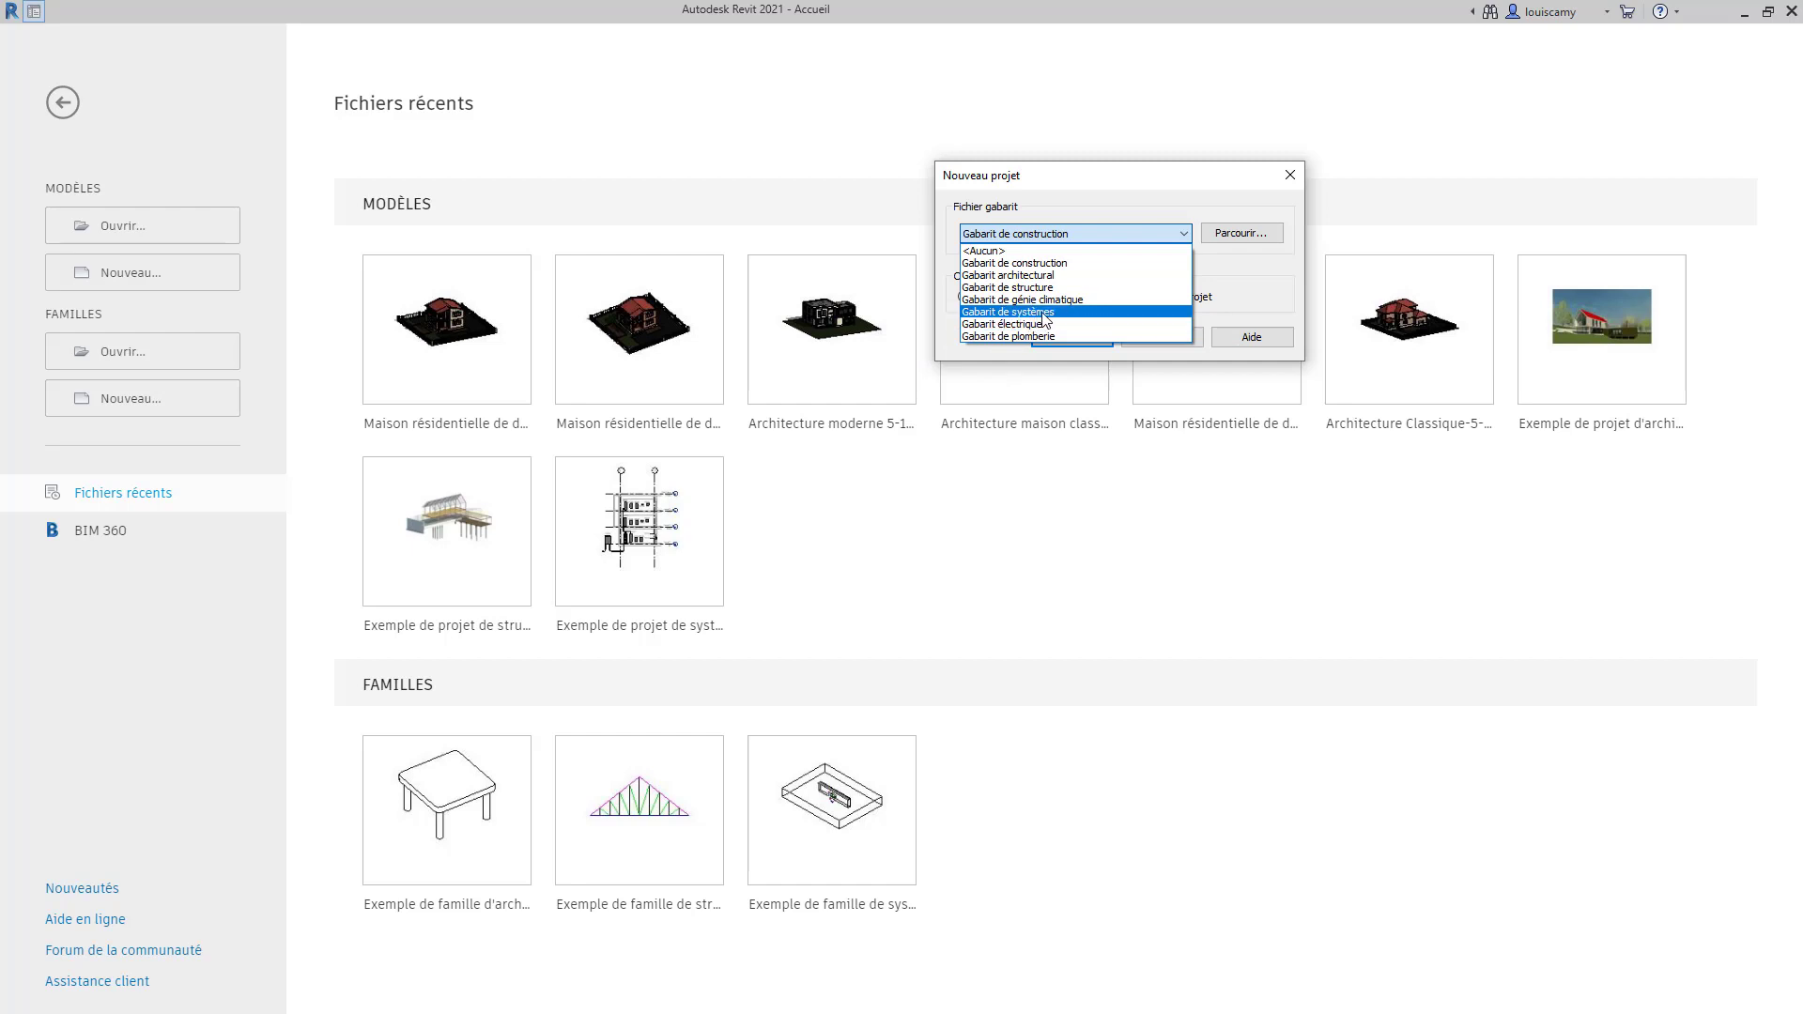
scroll(1079, 300, up, 1)
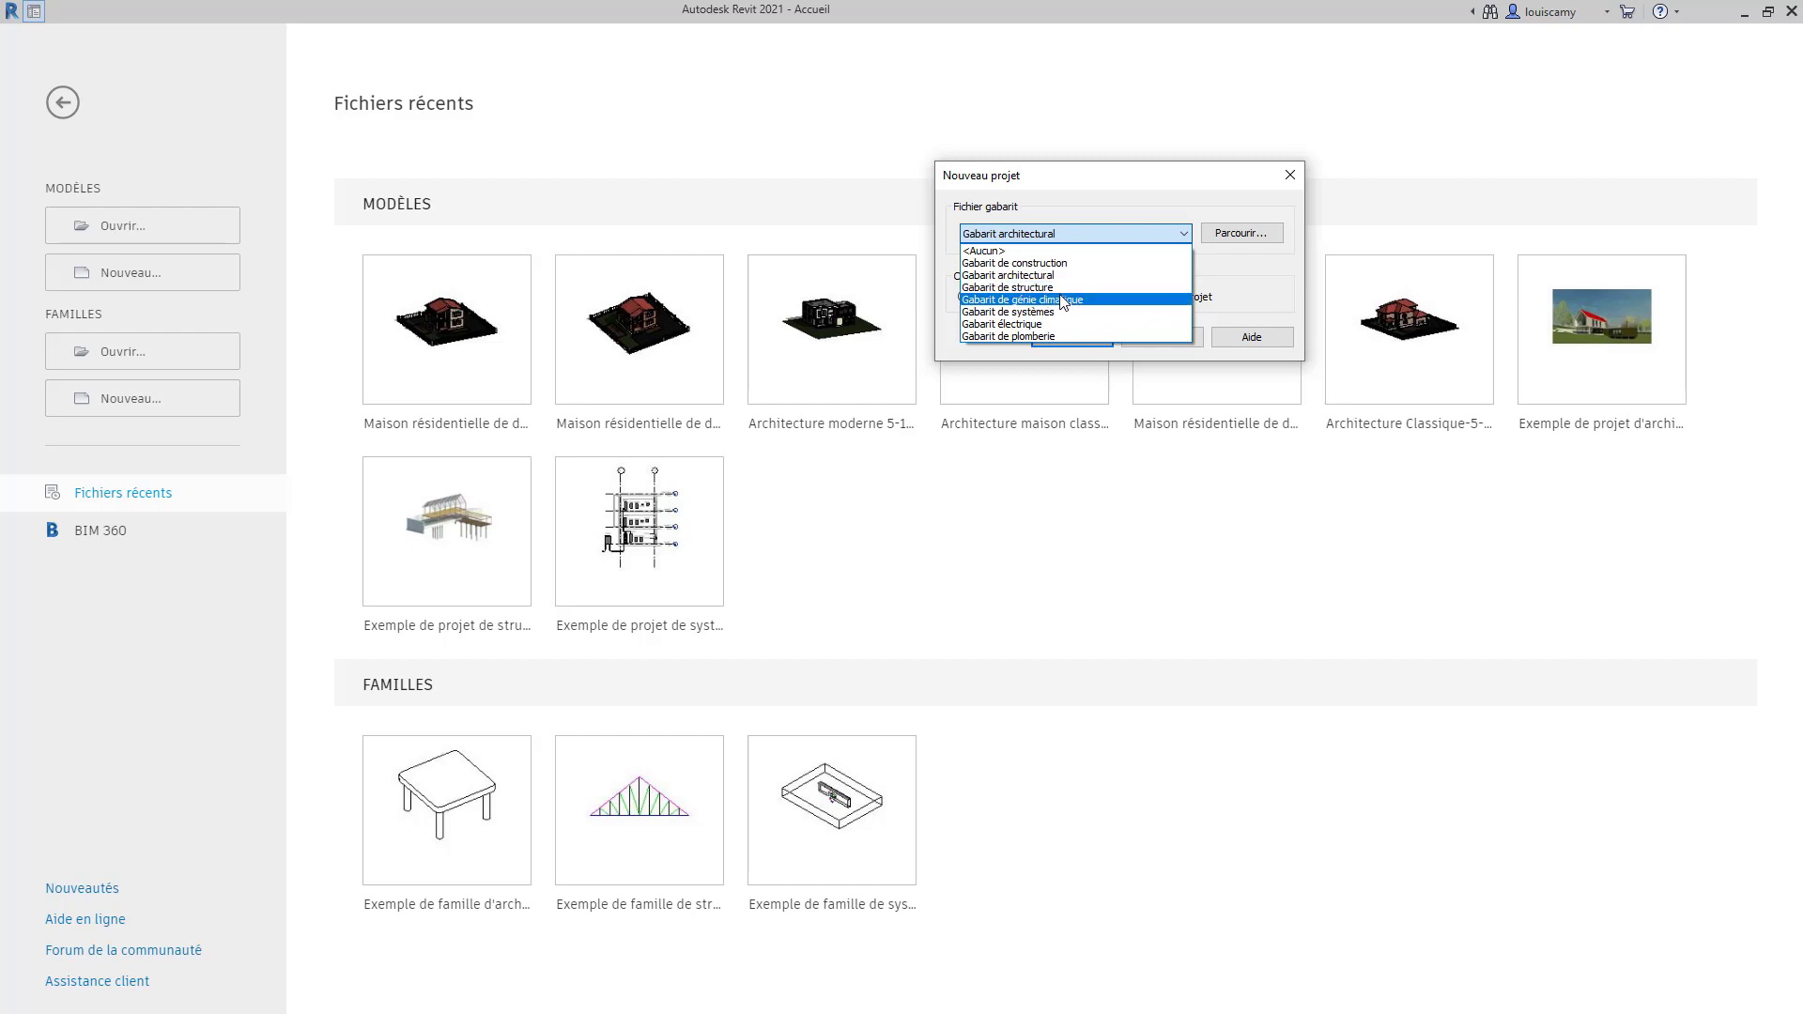
click(1059, 277)
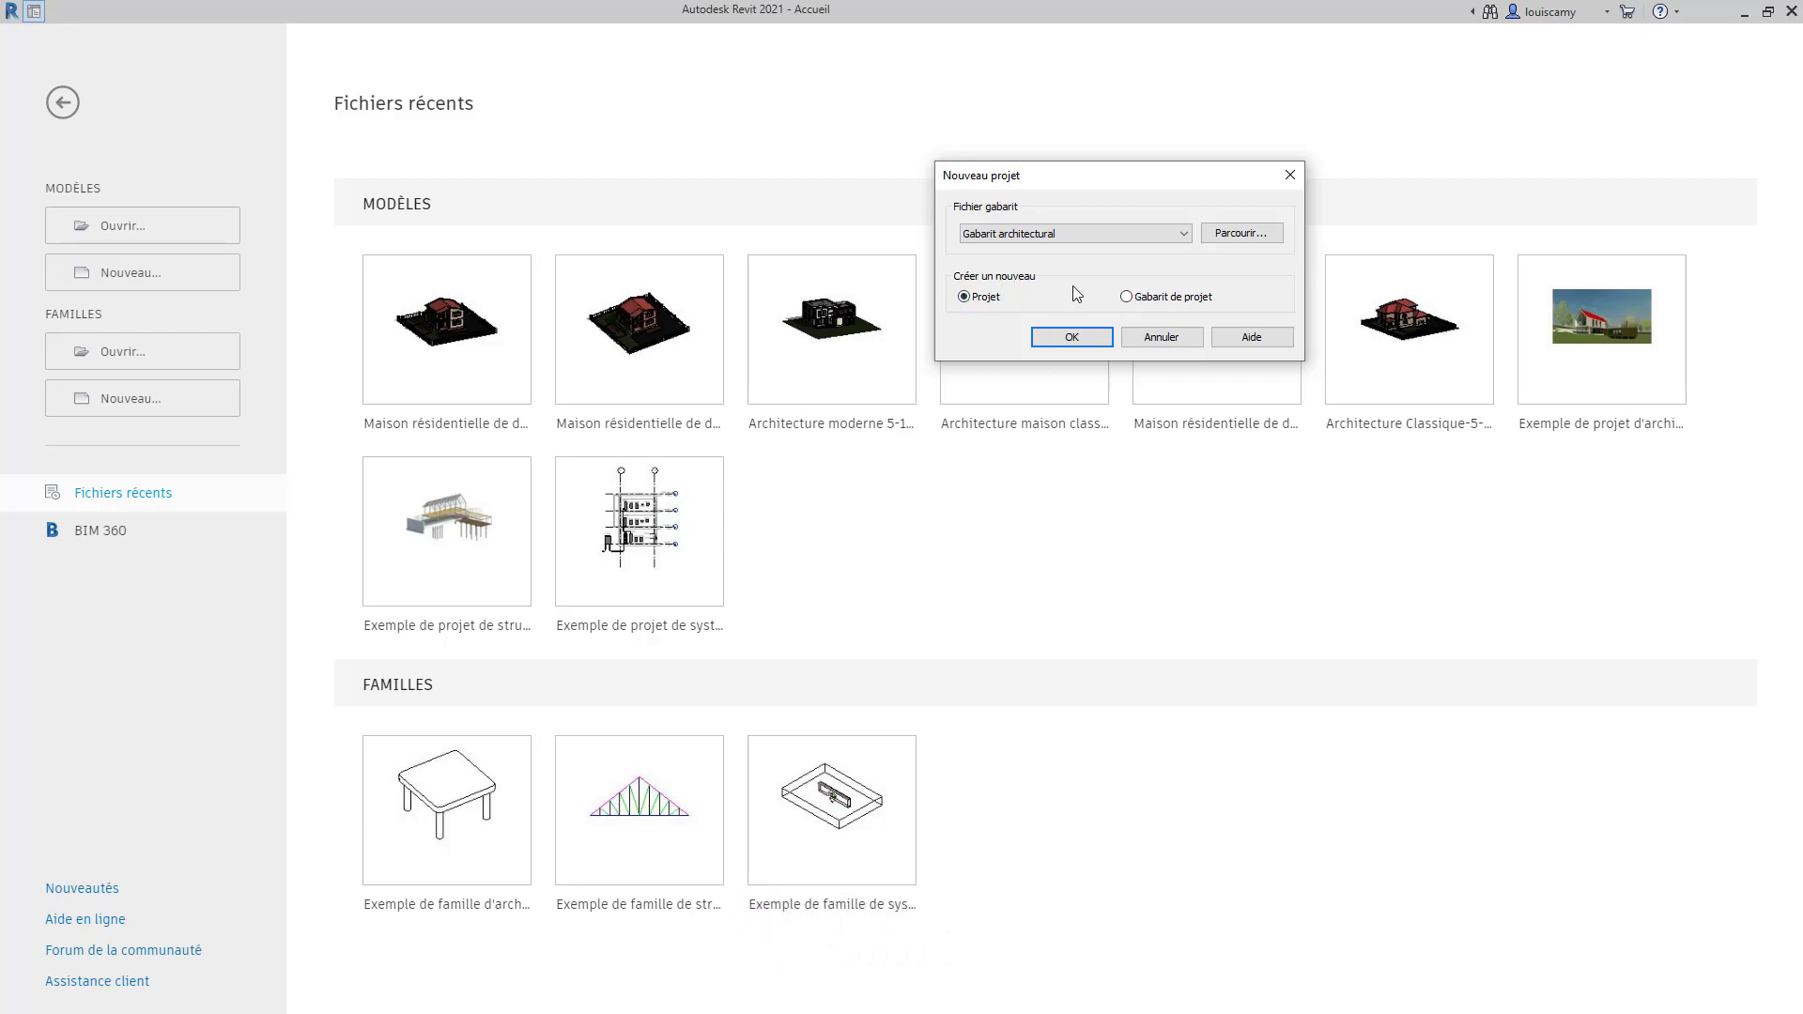
With Gabarit de projet chosen as the creation type, browse to the Templates folder and display its contents as icons.
click(1129, 298)
click(1245, 237)
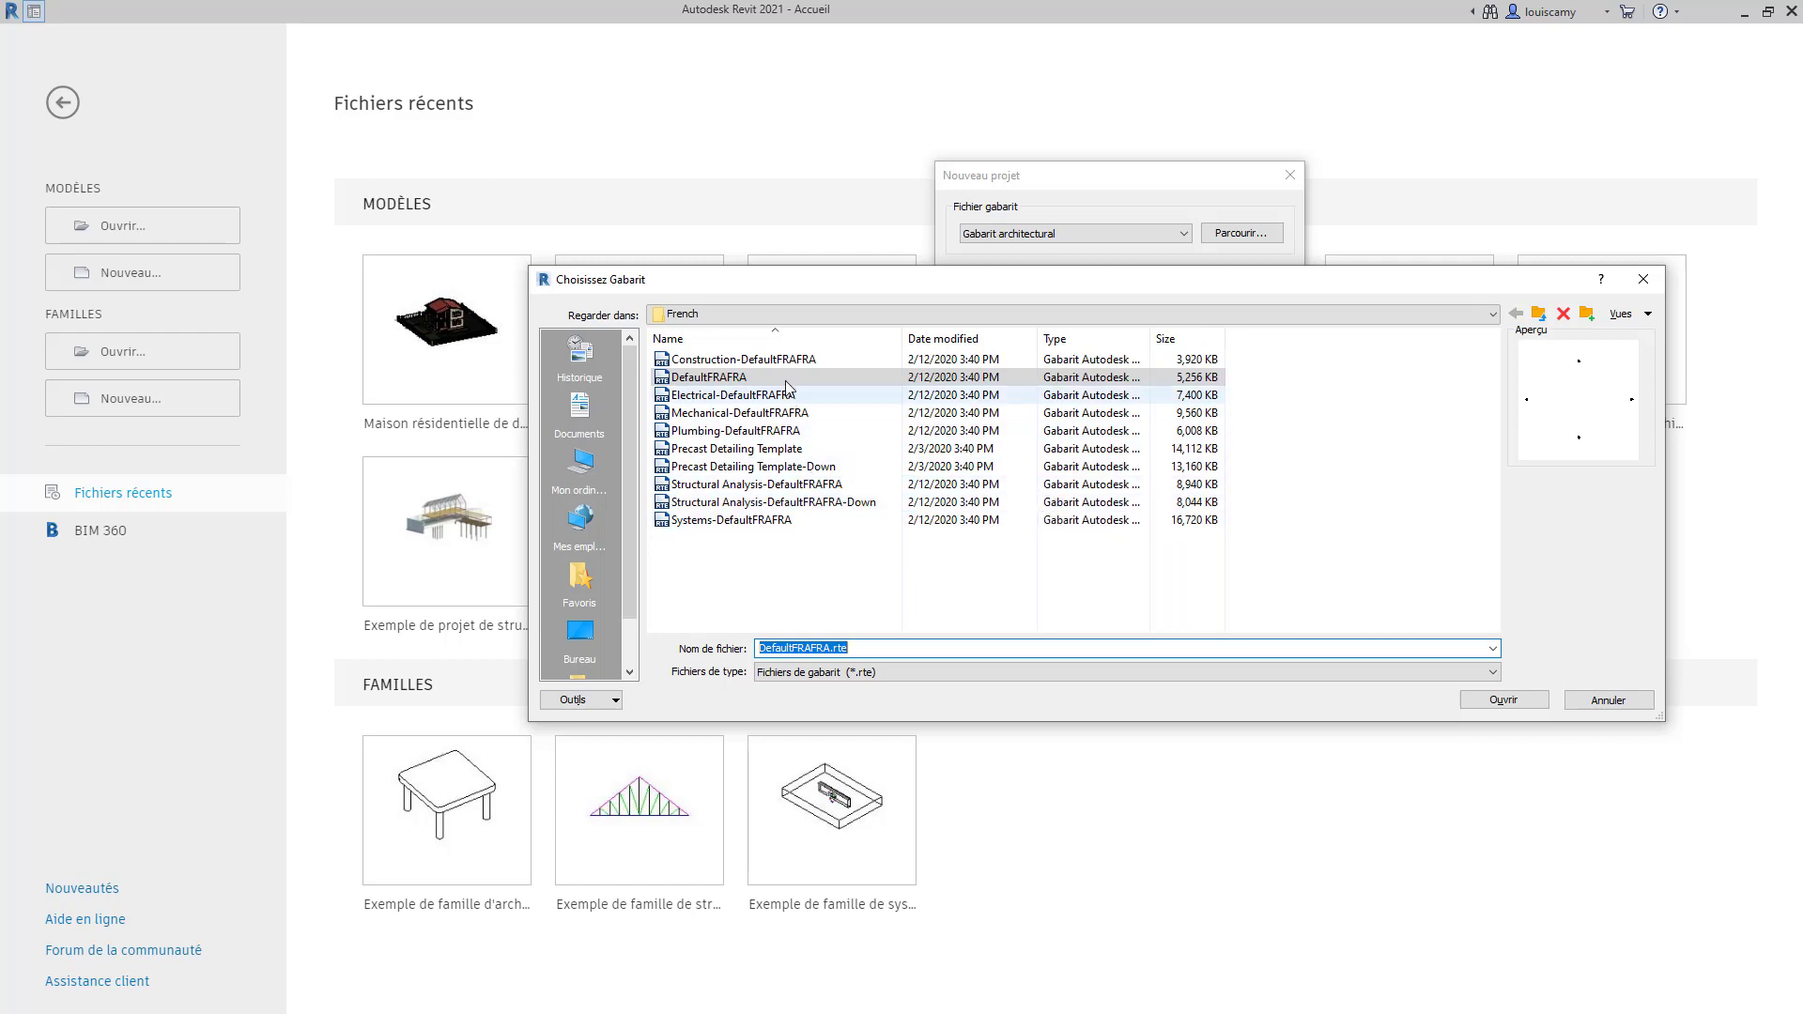
click(750, 310)
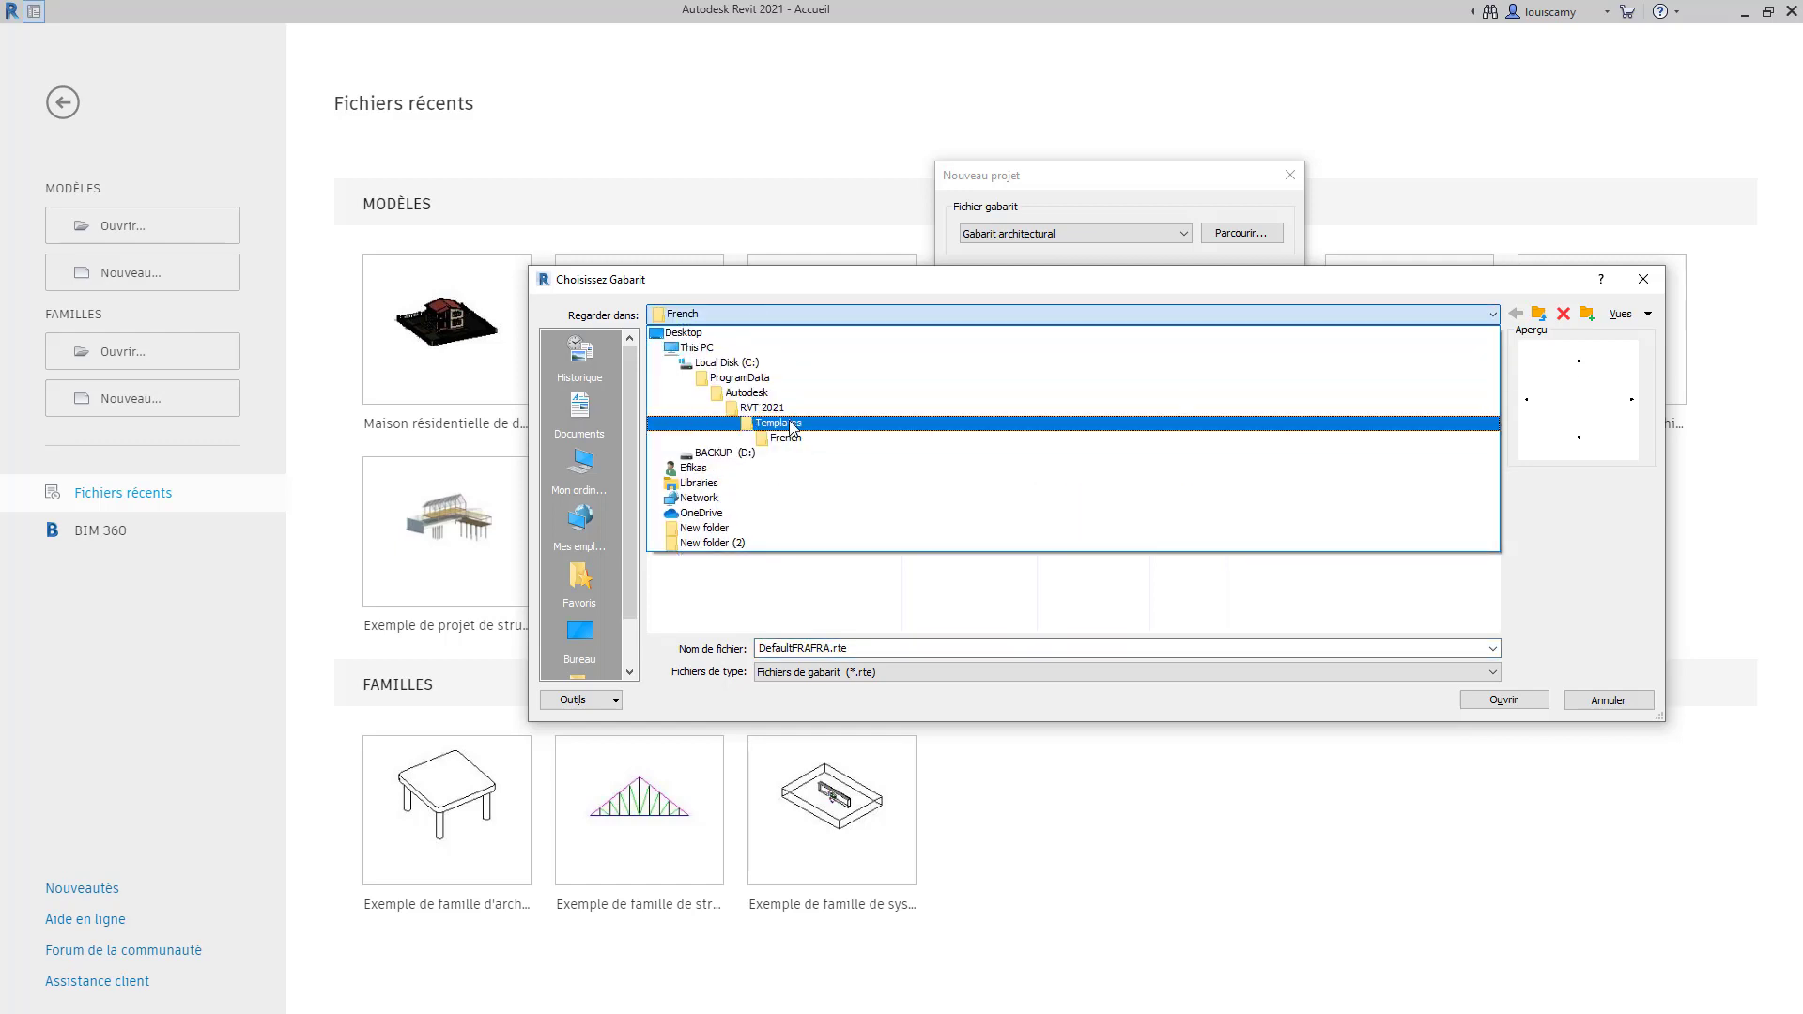
click(796, 425)
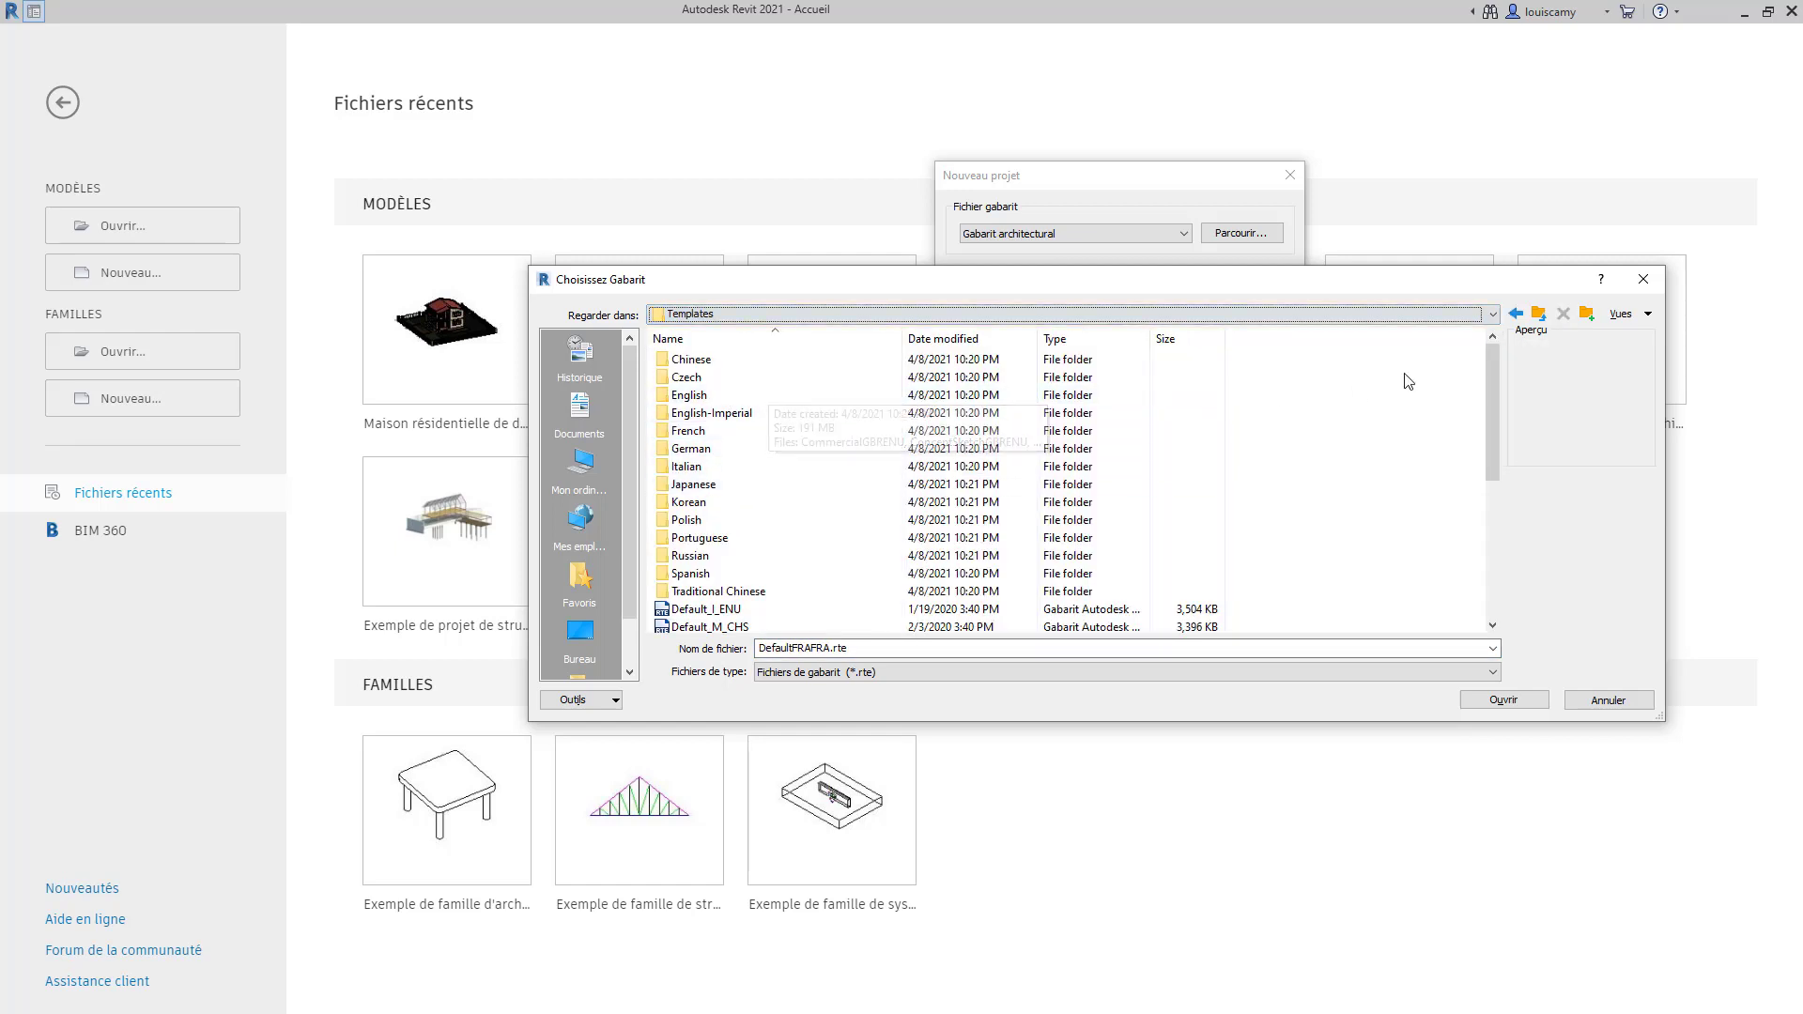
click(1617, 317)
click(1658, 374)
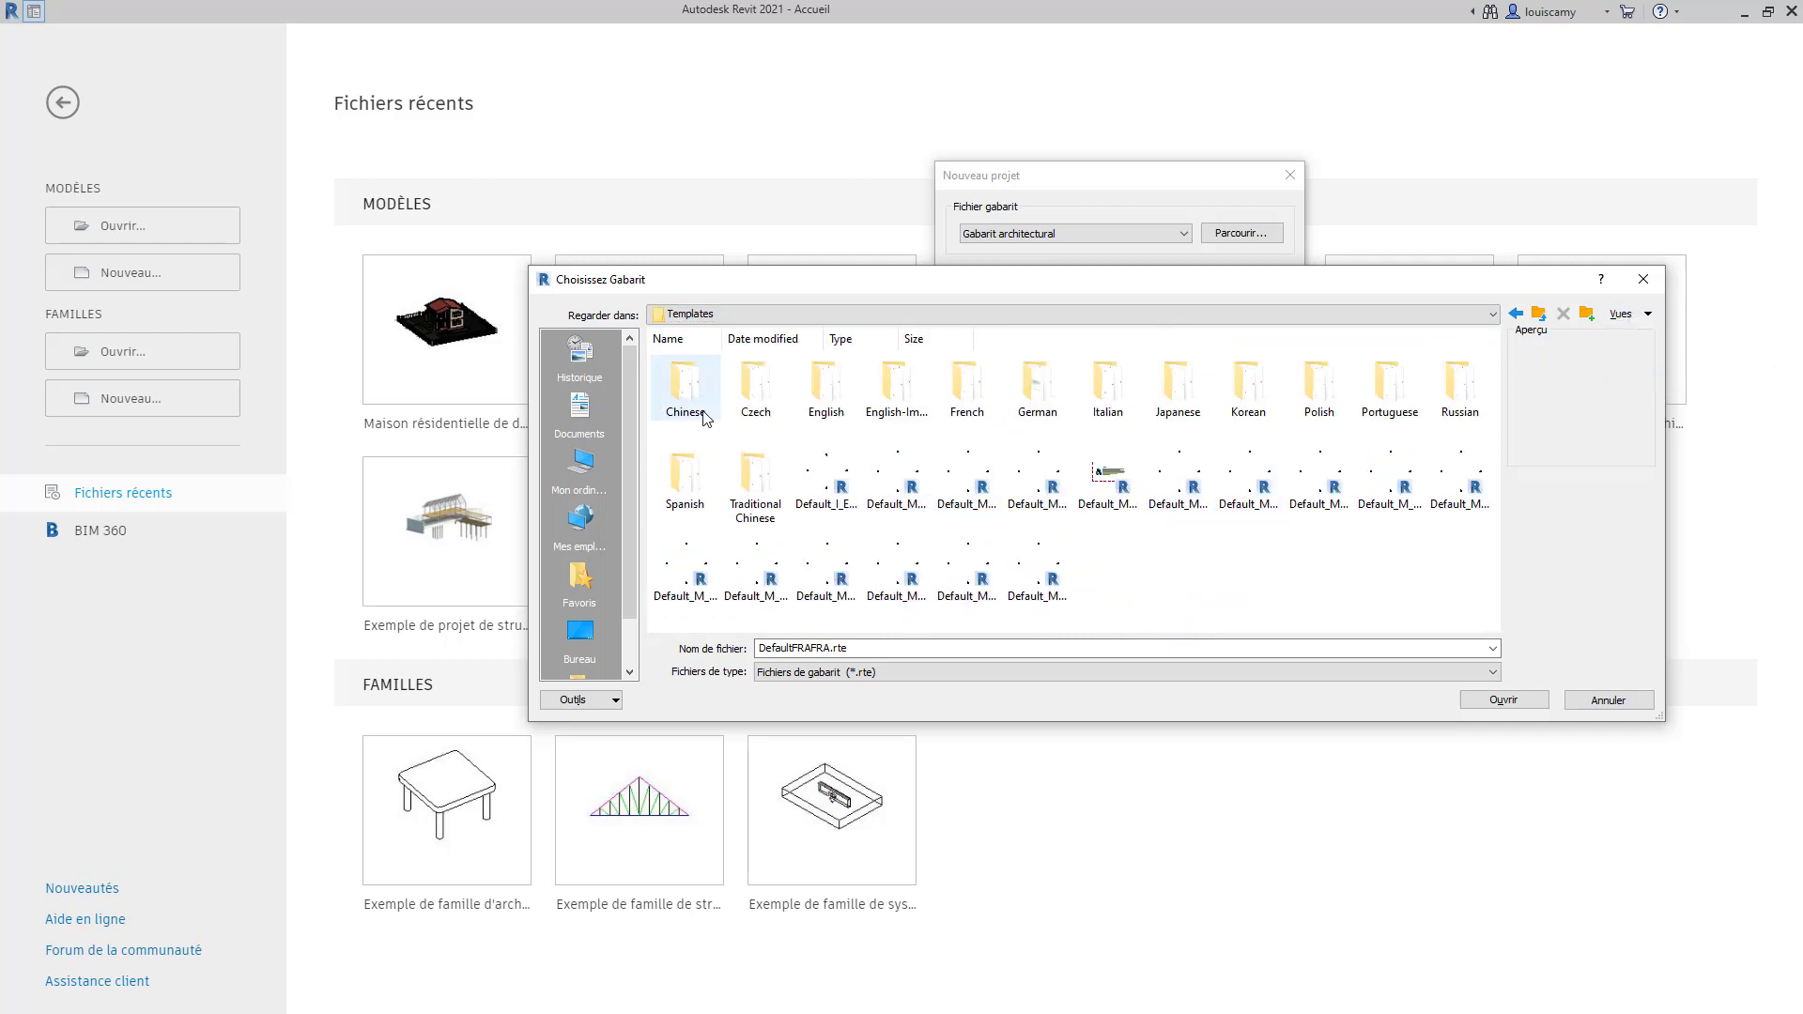
Look inside the Chinese and Russian template folders and the parent Autodesk folder, then leave the template browser without choosing a file.
double_click(684, 387)
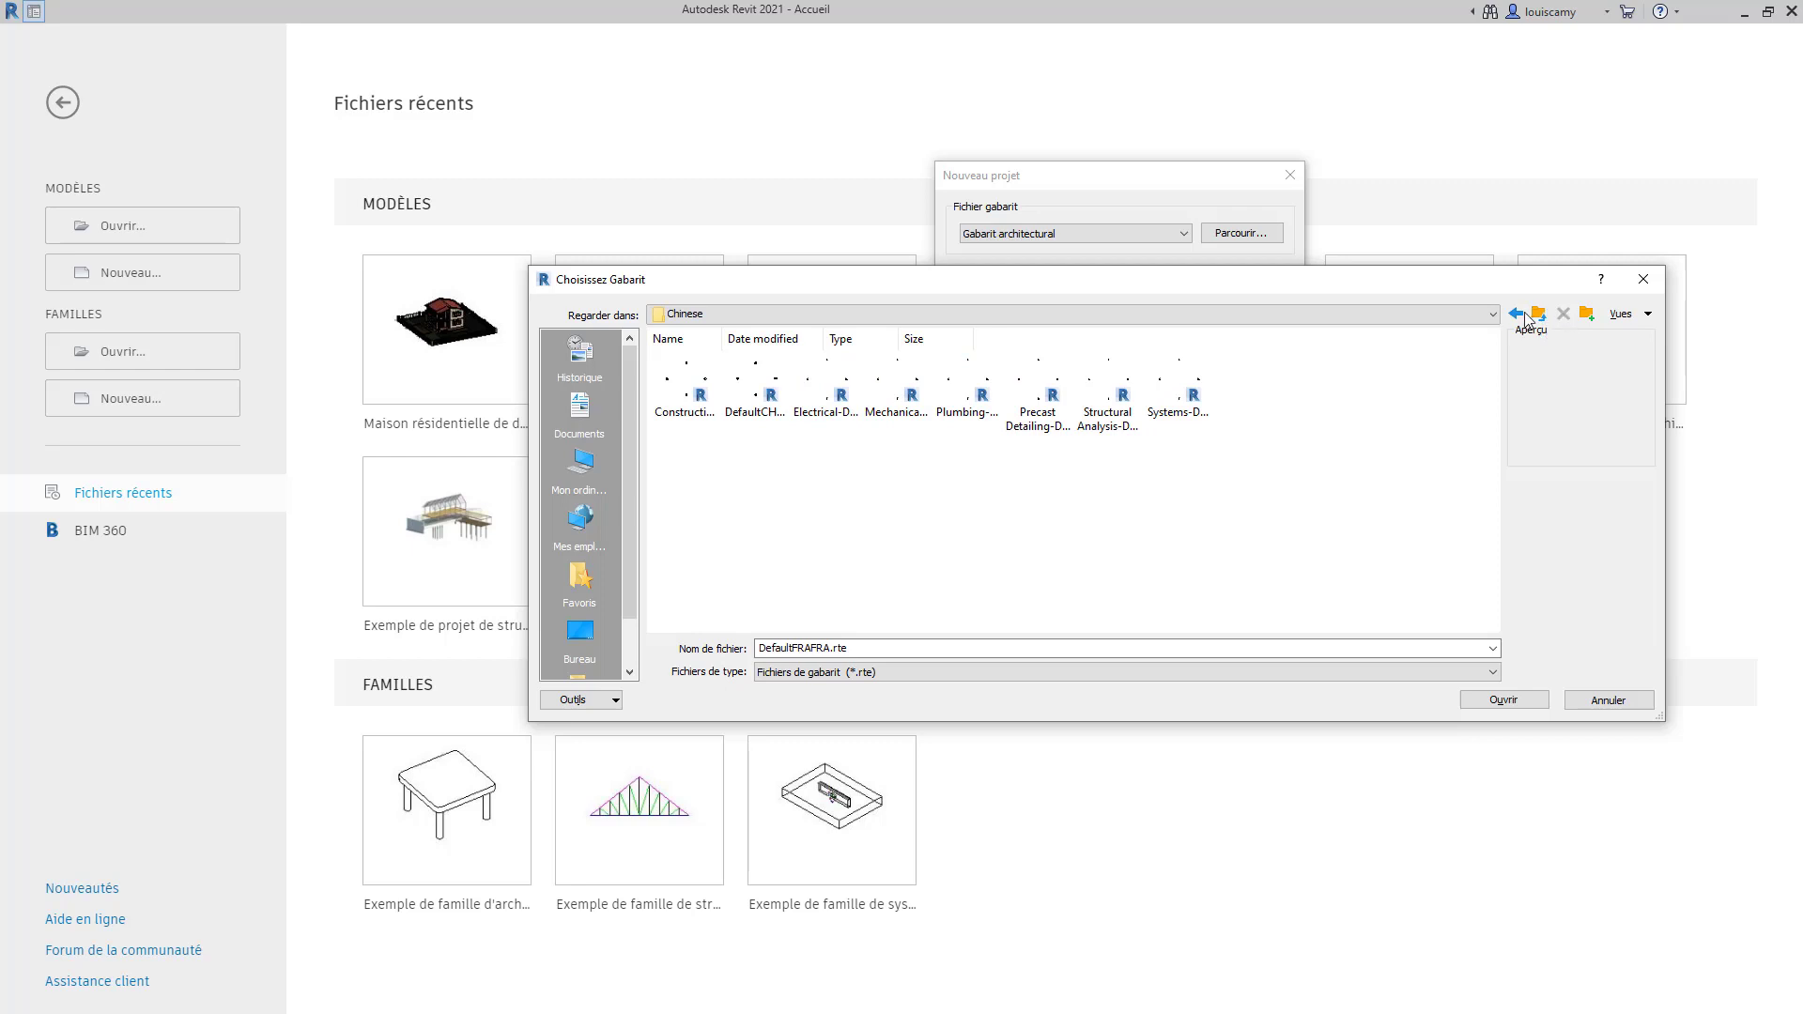
click(1516, 314)
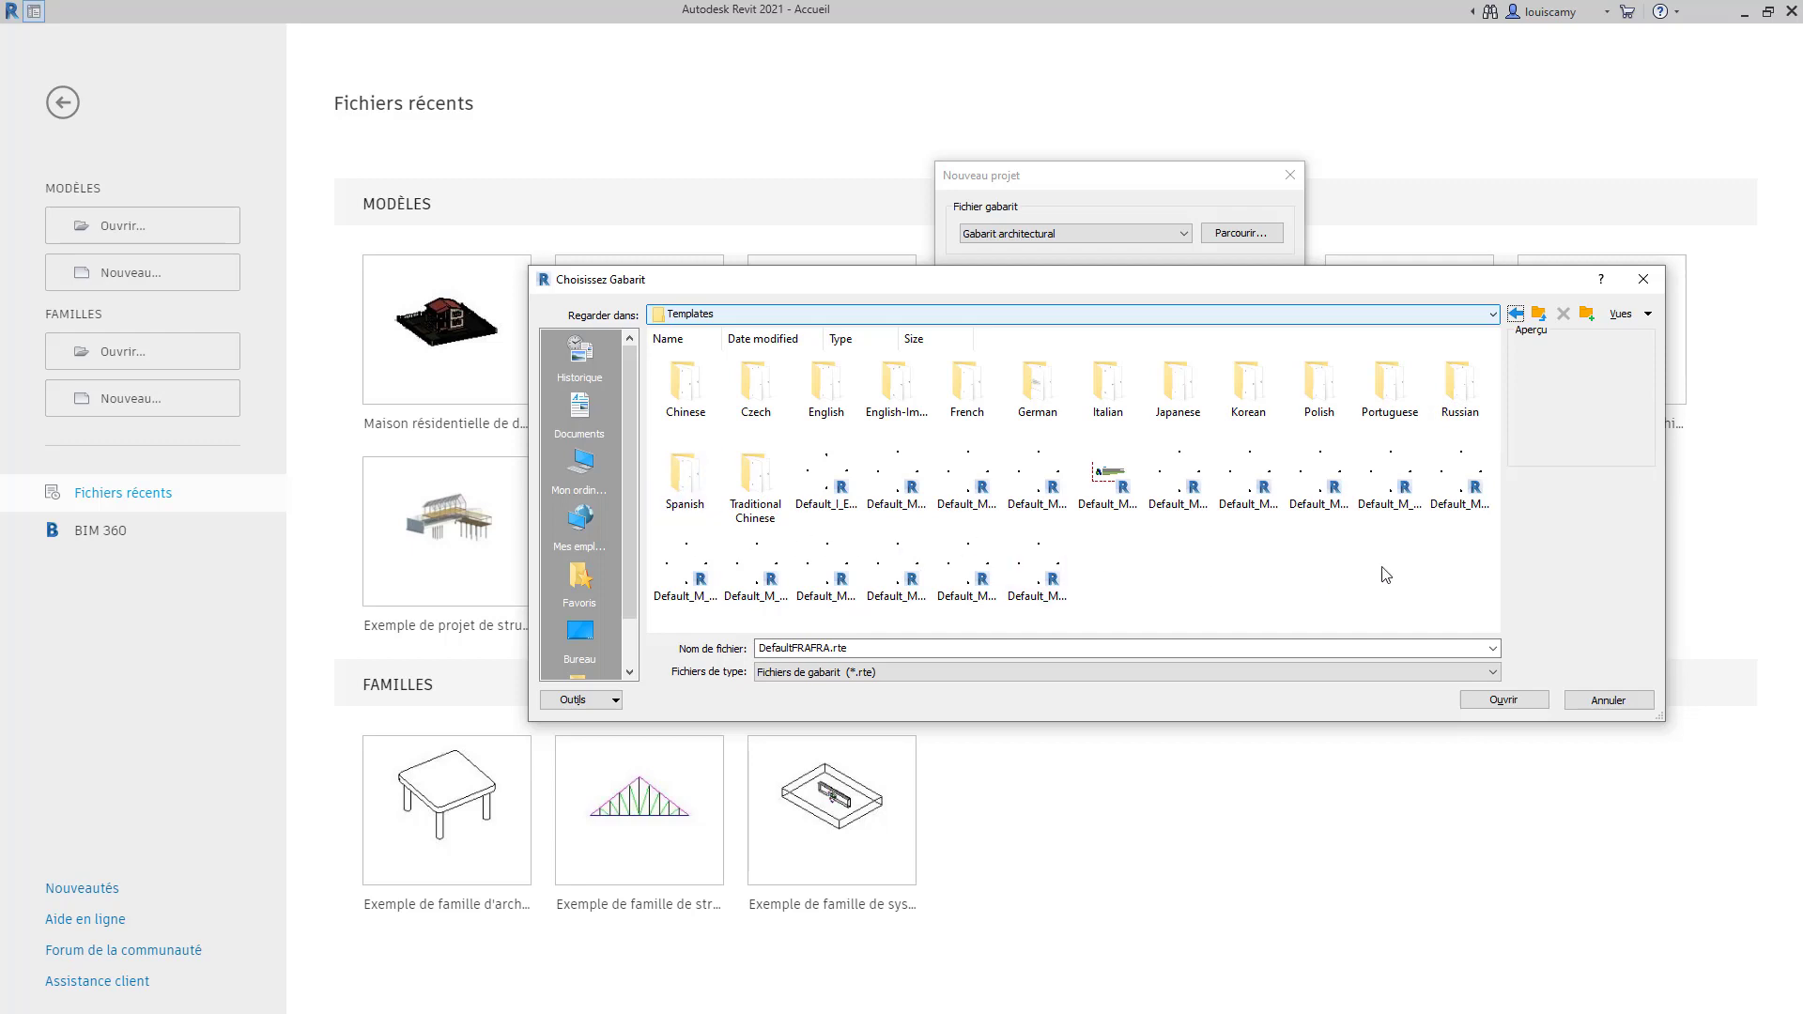
double_click(1461, 395)
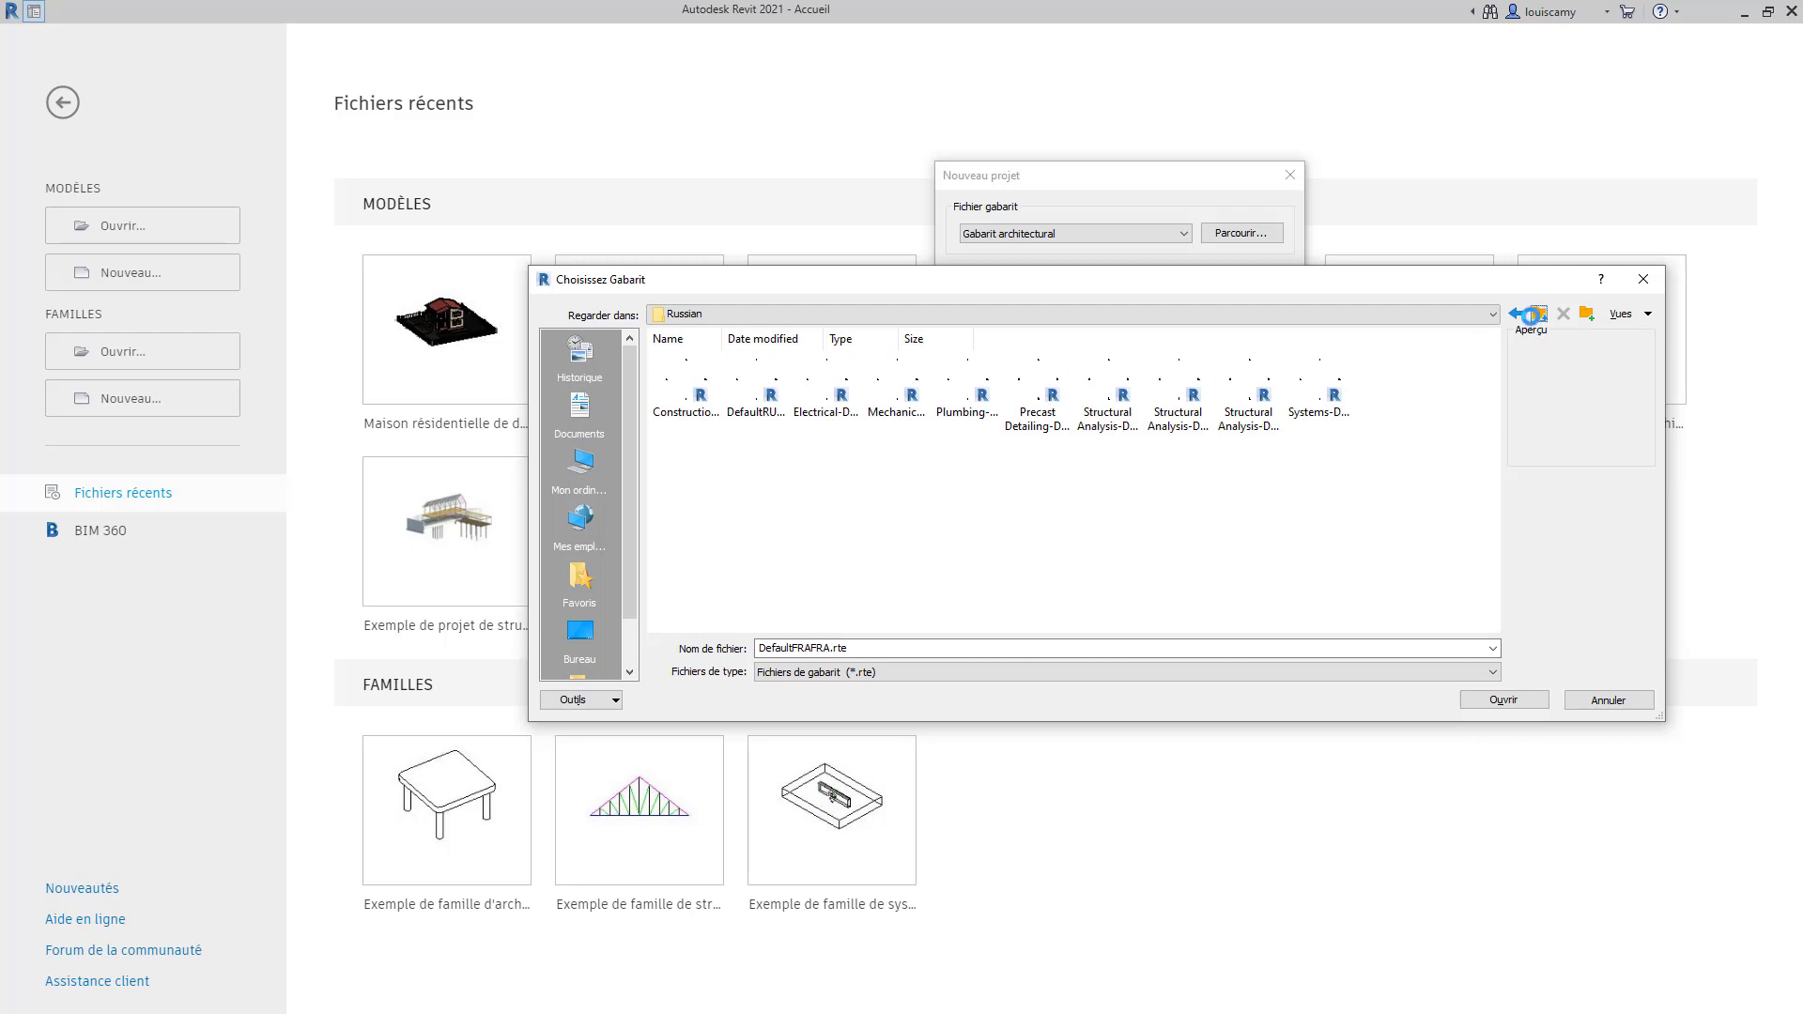
click(1538, 313)
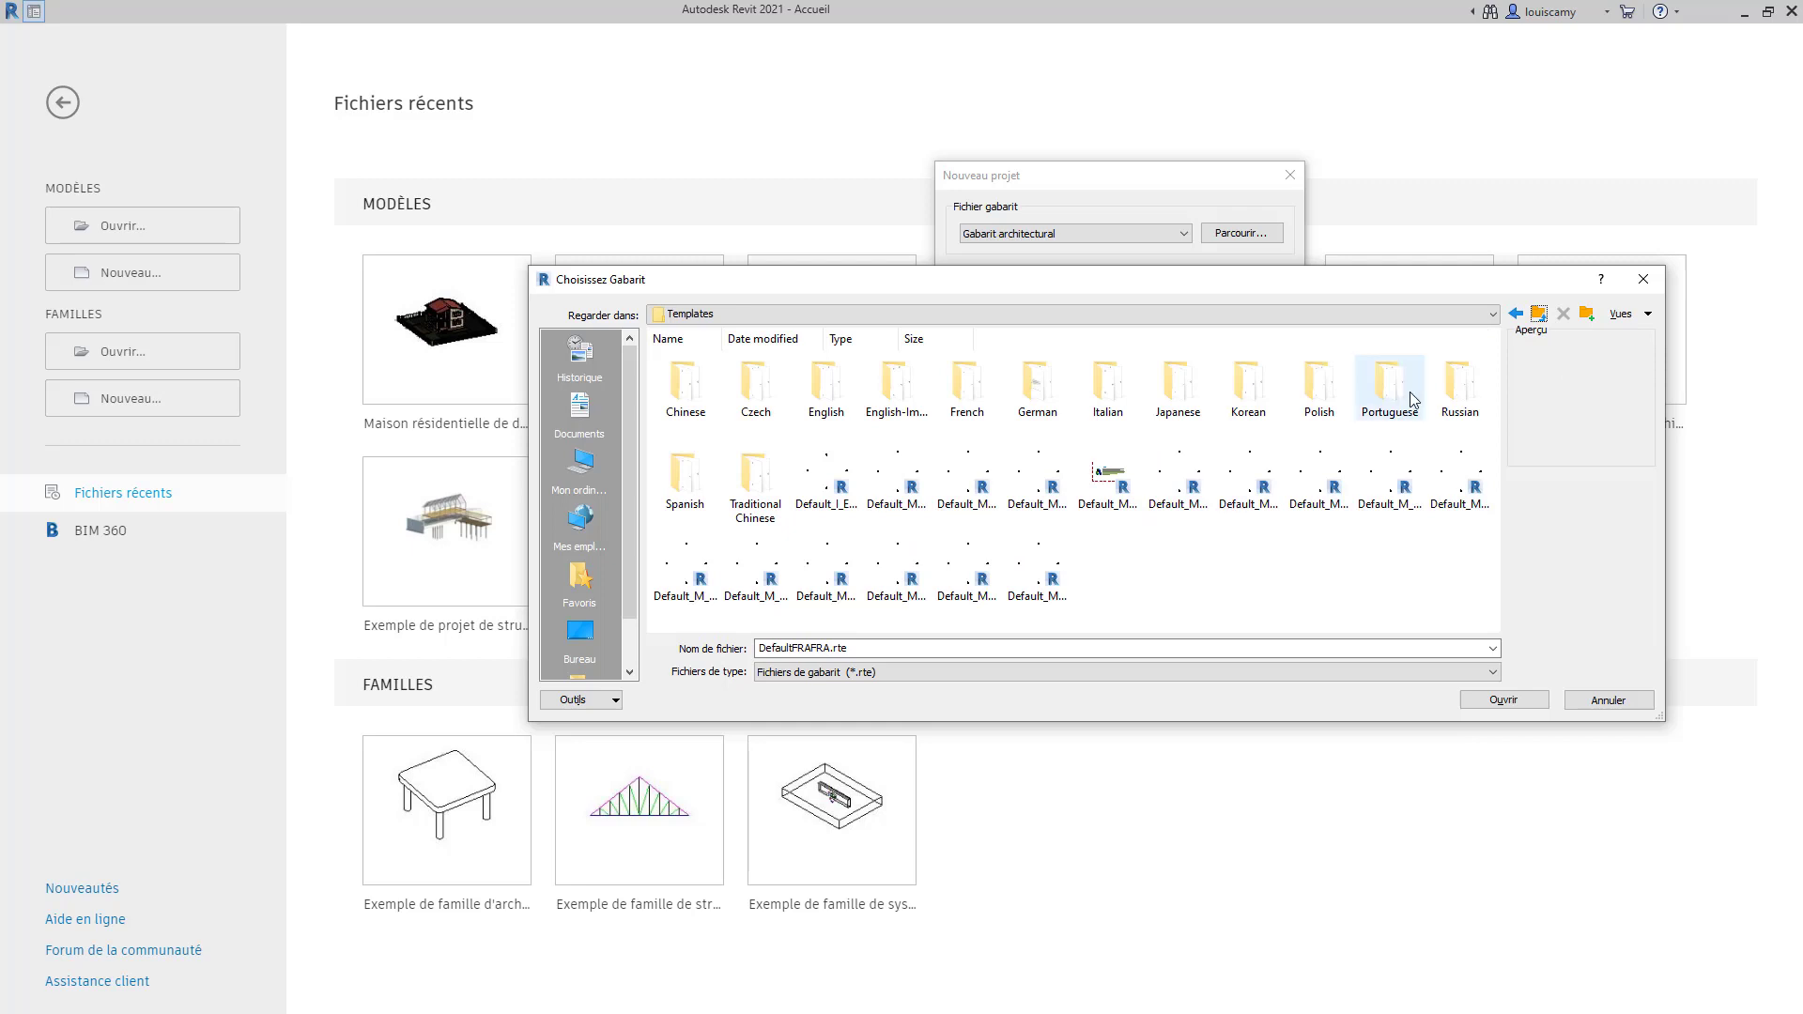
click(1539, 313)
click(1538, 314)
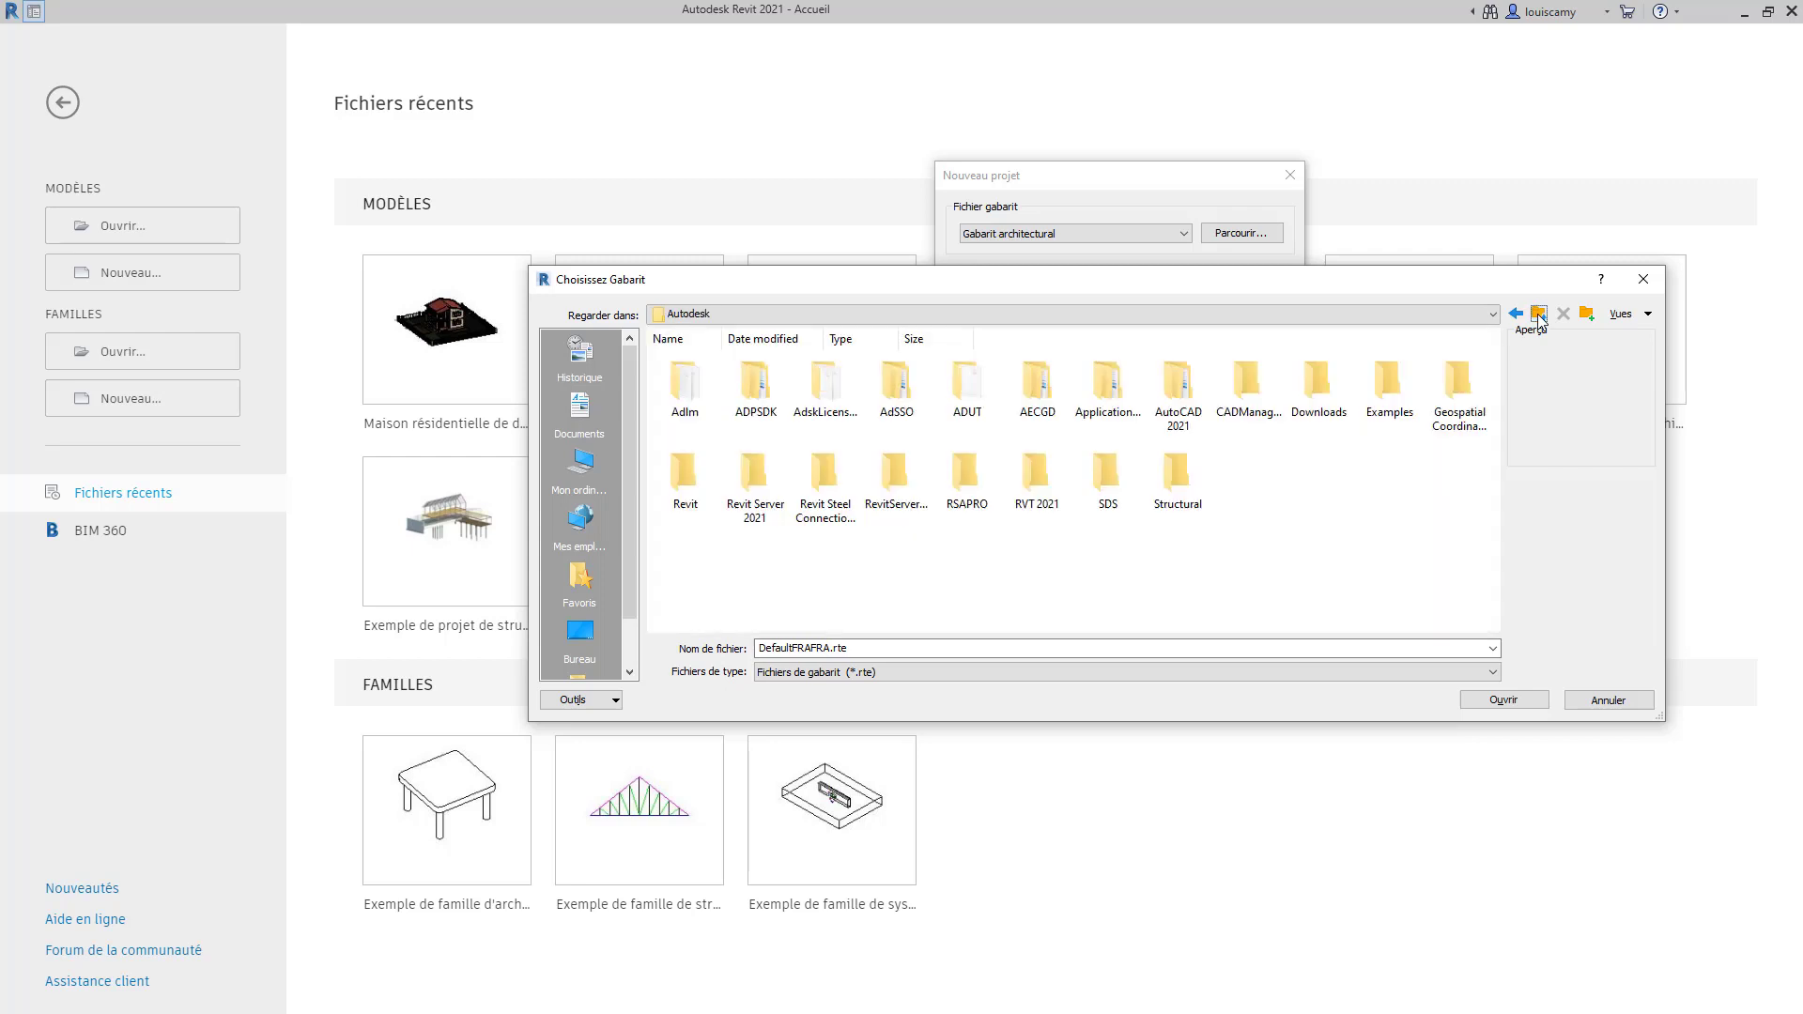
click(1643, 279)
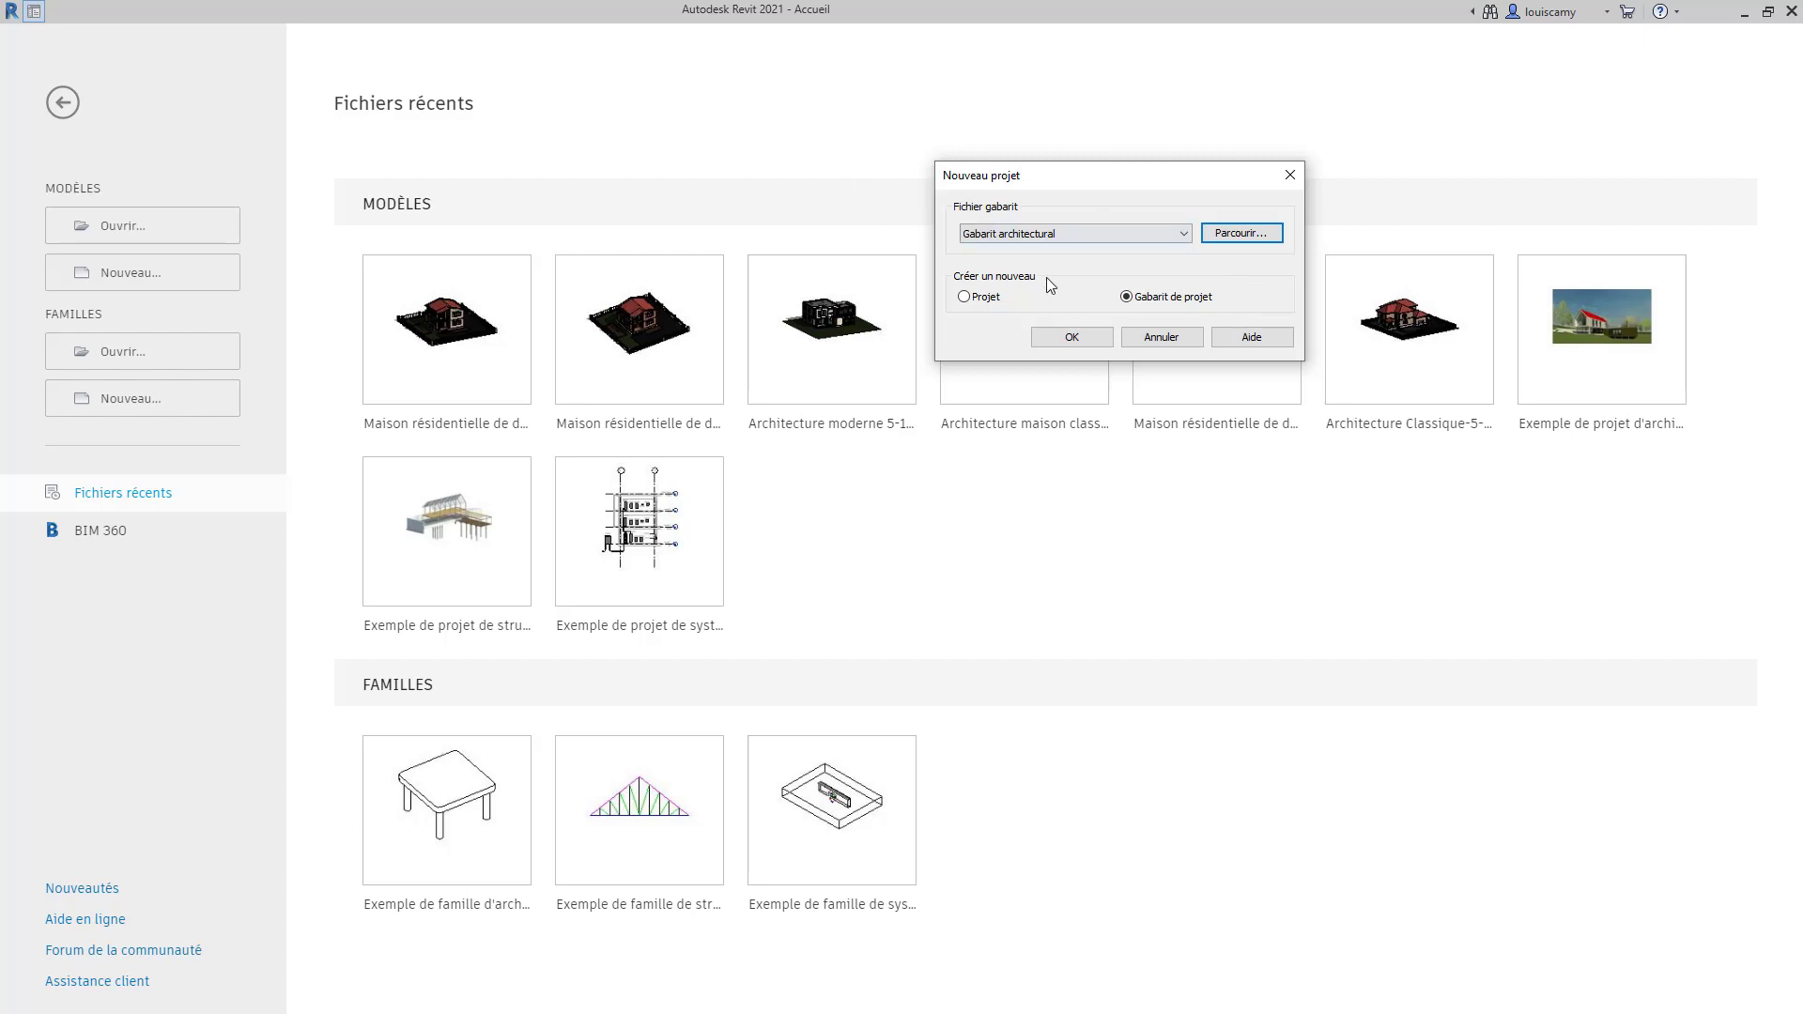
Choose Projet as the type of file to create from the architectural template.
click(997, 294)
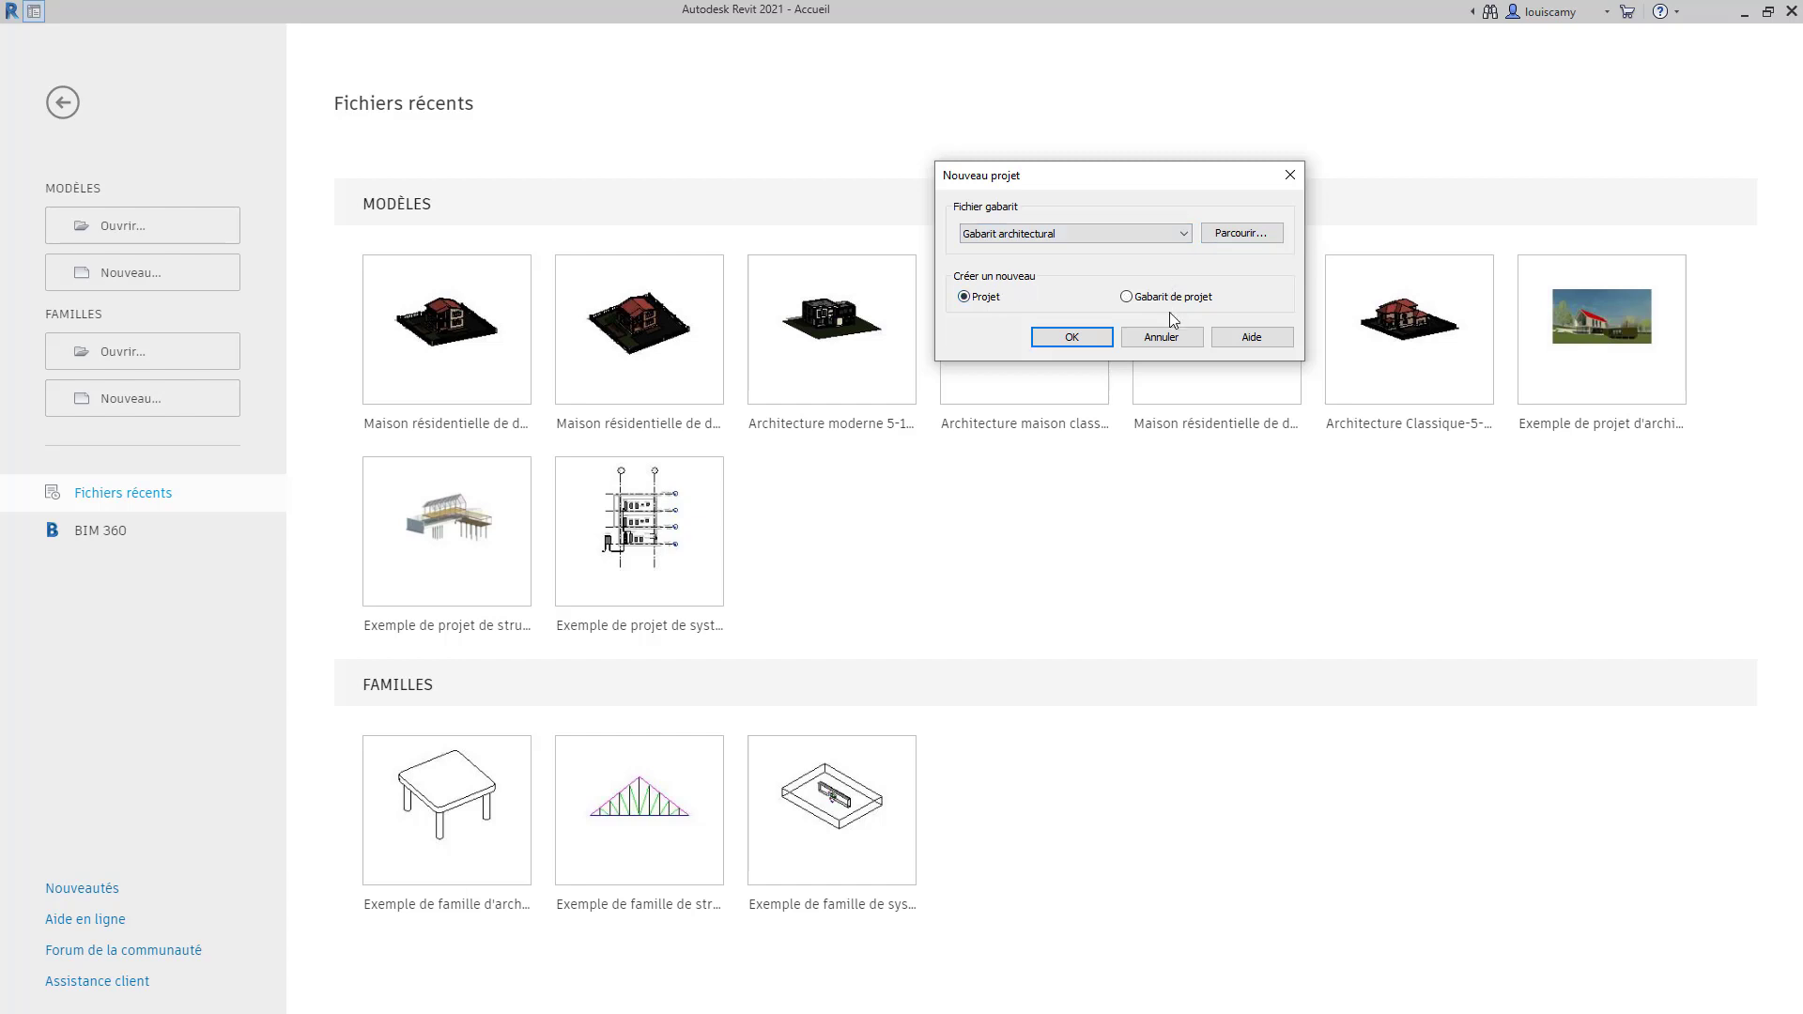